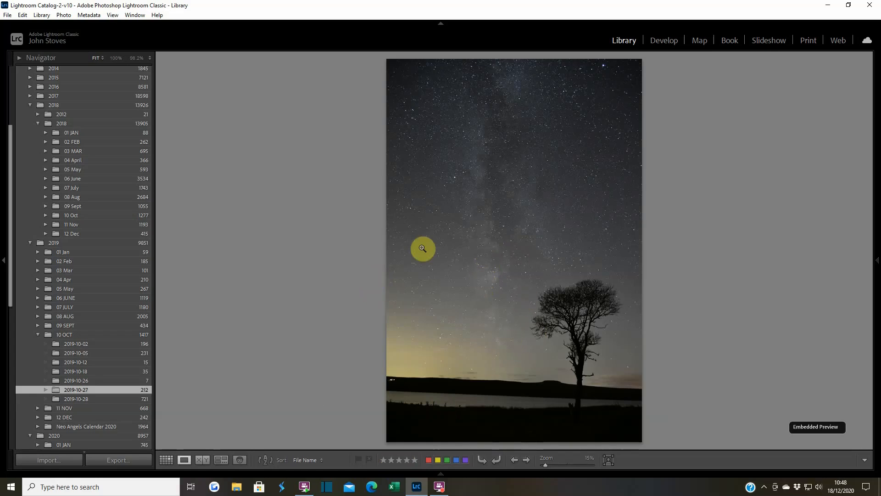
Step: Send the selected Milky Way photo with the lone tree to Luminar AI as a copy with Lightroom adjustments
{"action": "left_click", "coordinate": [168, 459]}
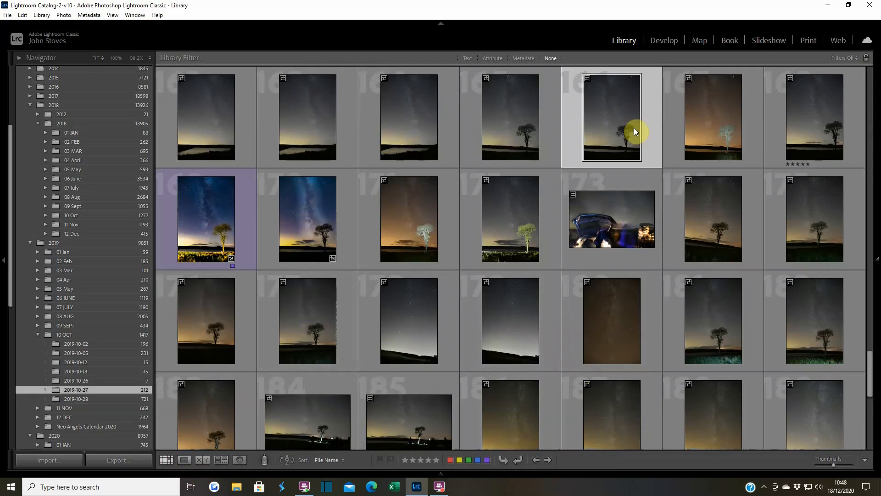
{"action": "right_click", "coordinate": [604, 111]}
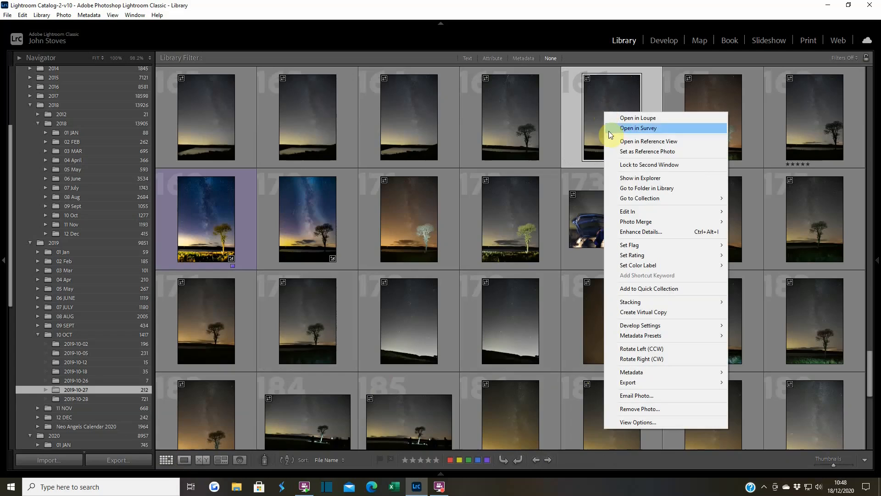
{"action": "mouse_move", "coordinate": [663, 212]}
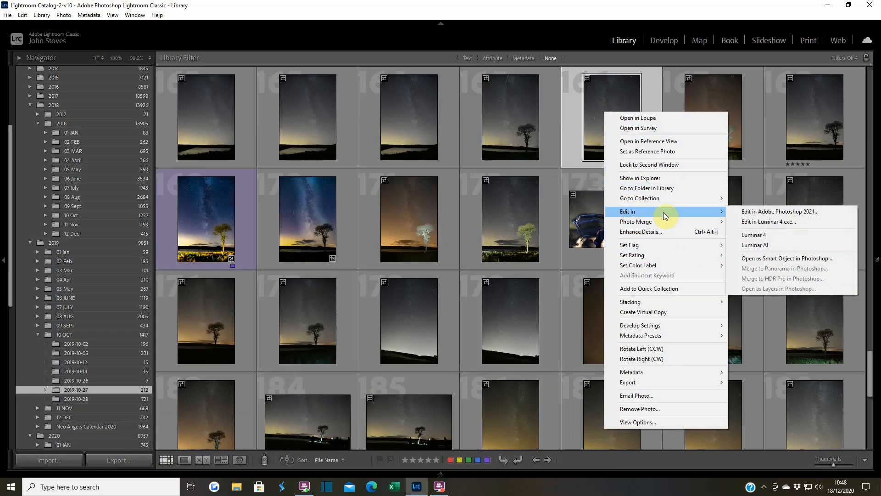
{"action": "left_click", "coordinate": [763, 247]}
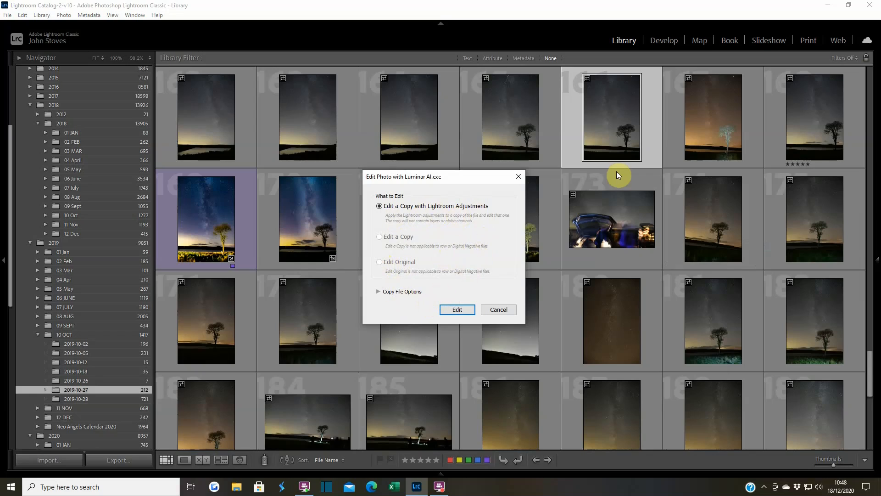
{"action": "left_click", "coordinate": [458, 310]}
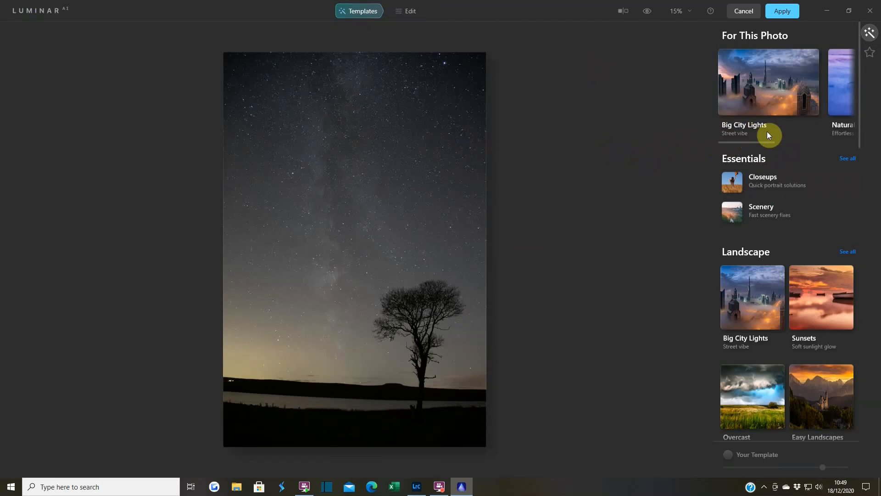
Step: Apply the Morning Dew template from the Natural Skies collection suggested for this photo
{"action": "scroll", "coordinate": [789, 133], "scroll_direction": "down", "scroll_amount": 3}
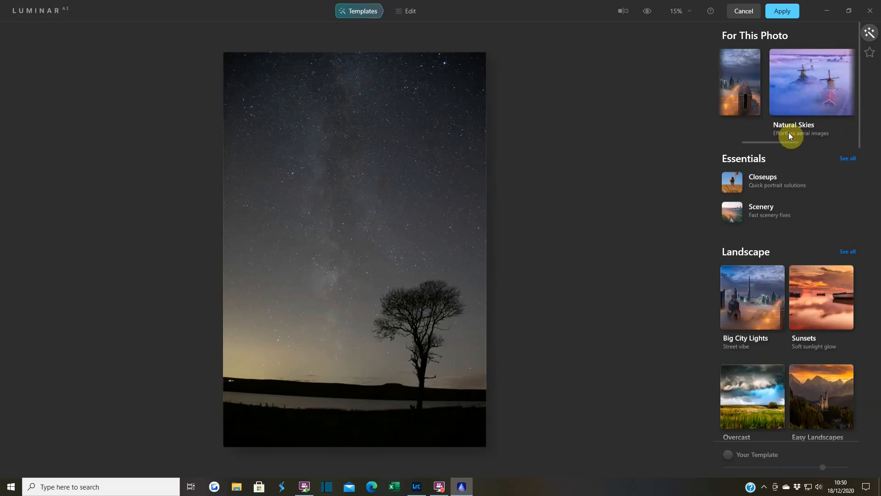
{"action": "scroll", "coordinate": [789, 135], "scroll_direction": "down", "scroll_amount": 2}
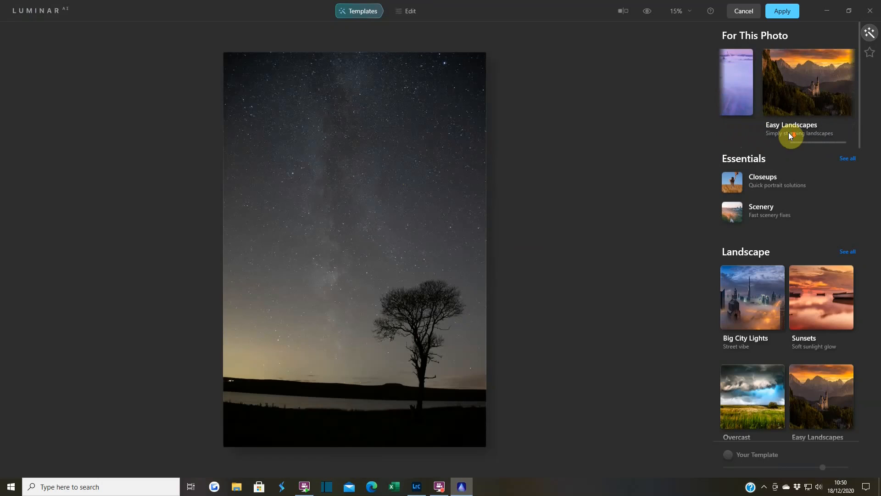
{"action": "scroll", "coordinate": [790, 135], "scroll_direction": "up", "scroll_amount": 2}
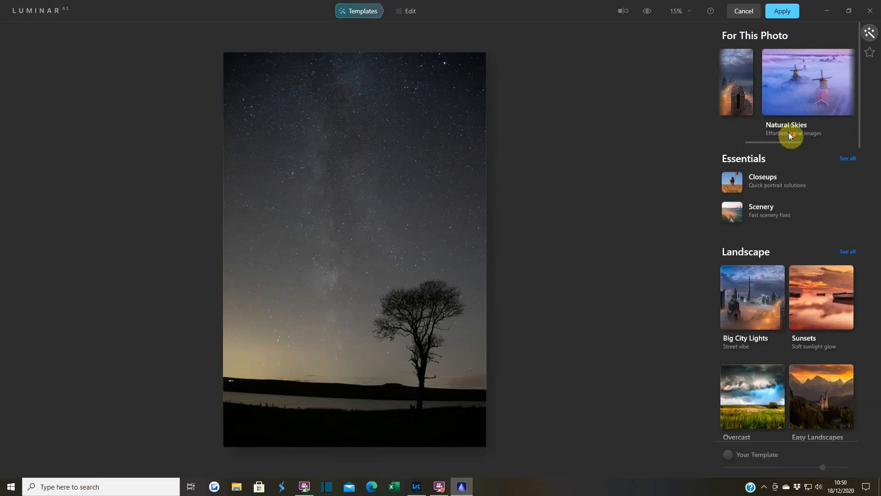
{"action": "left_click", "coordinate": [811, 102]}
{"action": "left_click", "coordinate": [779, 281]}
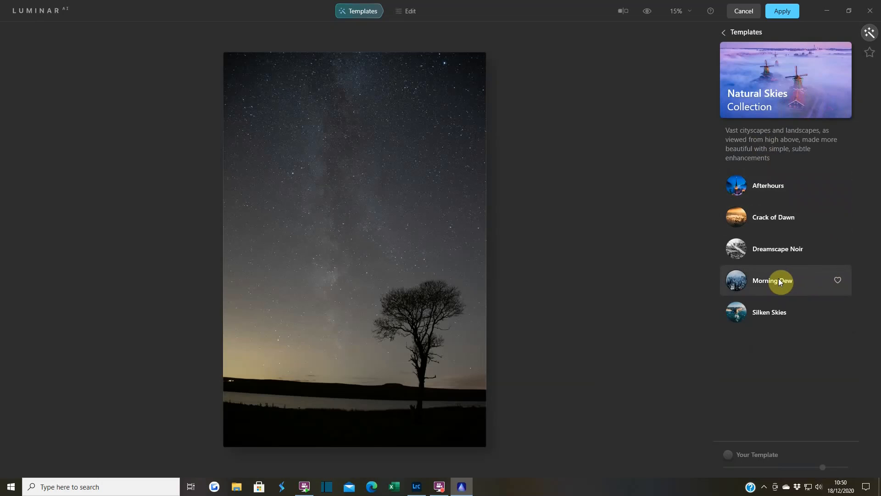
{"action": "left_click", "coordinate": [779, 278]}
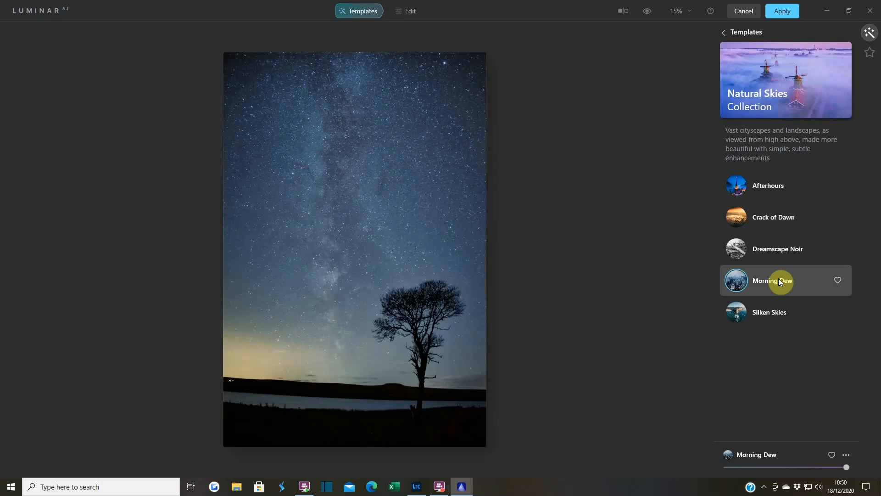
Step: Compare the Morning Dew result with the original photo using the before/after preview
{"action": "left_click", "coordinate": [650, 13]}
{"action": "left_click", "coordinate": [648, 12]}
{"action": "left_click", "coordinate": [648, 12]}
{"action": "left_click", "coordinate": [648, 12]}
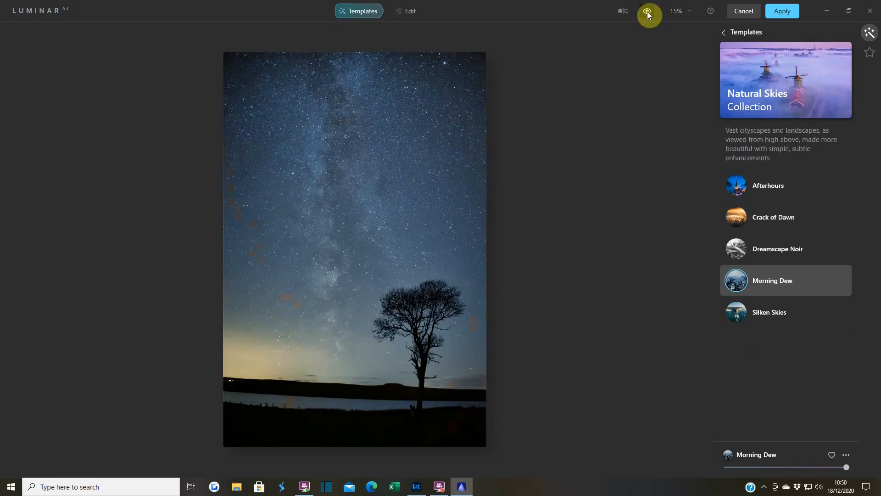
{"action": "left_click", "coordinate": [649, 14]}
{"action": "left_click", "coordinate": [648, 13]}
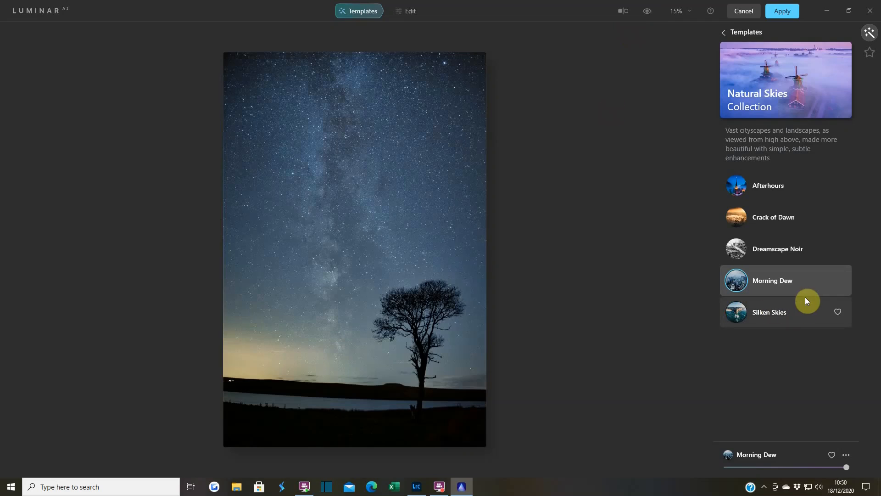
Step: Try the Silken Skies template against the original photo and return to the Morning Dew template
{"action": "left_click", "coordinate": [783, 313]}
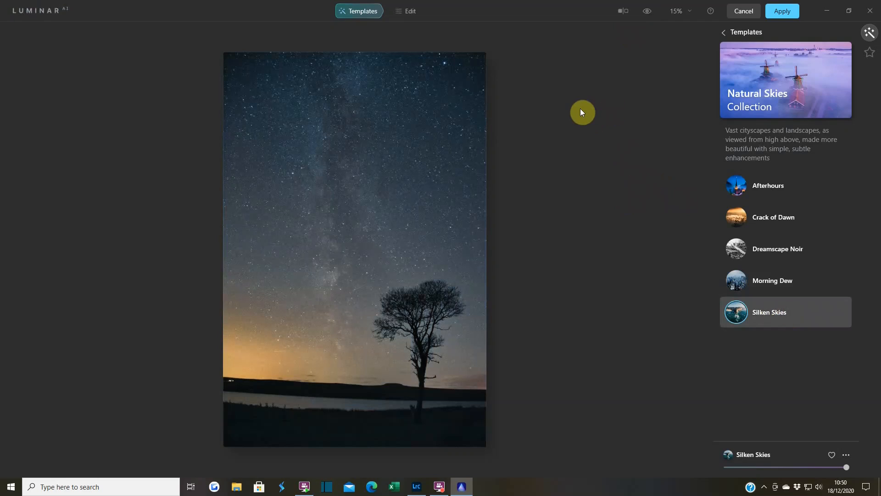
{"action": "left_click", "coordinate": [650, 14]}
{"action": "left_click", "coordinate": [649, 14]}
{"action": "left_click", "coordinate": [650, 14]}
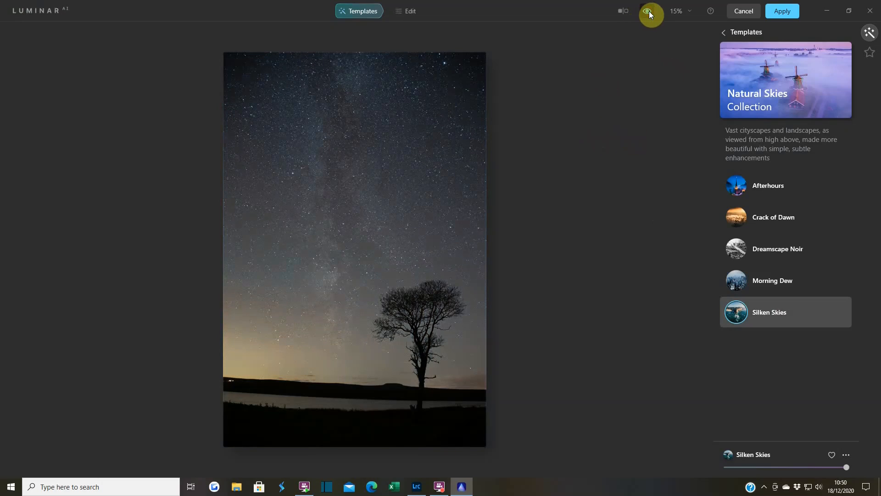
{"action": "left_click", "coordinate": [649, 13]}
{"action": "left_click", "coordinate": [776, 284]}
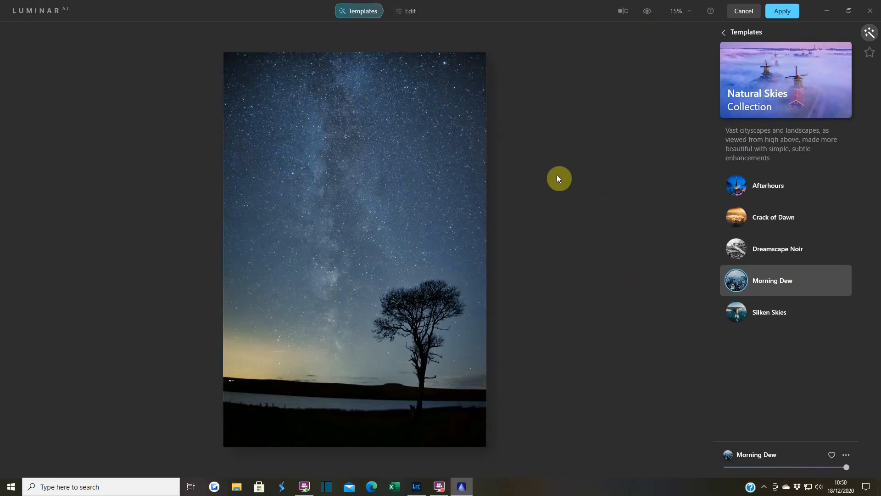
Step: Add a Basic local masking adjustment with a paint mask in Edit mode and turn on Show Mask
{"action": "left_click", "coordinate": [407, 13]}
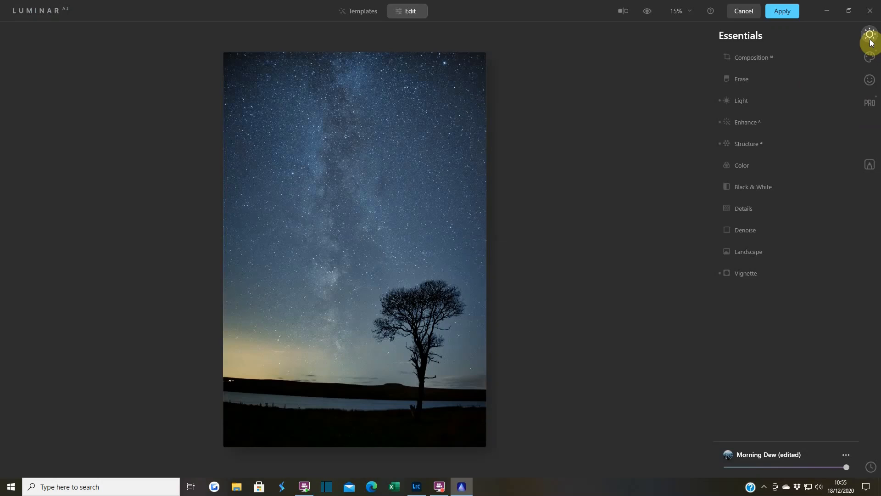
{"action": "left_click", "coordinate": [870, 166]}
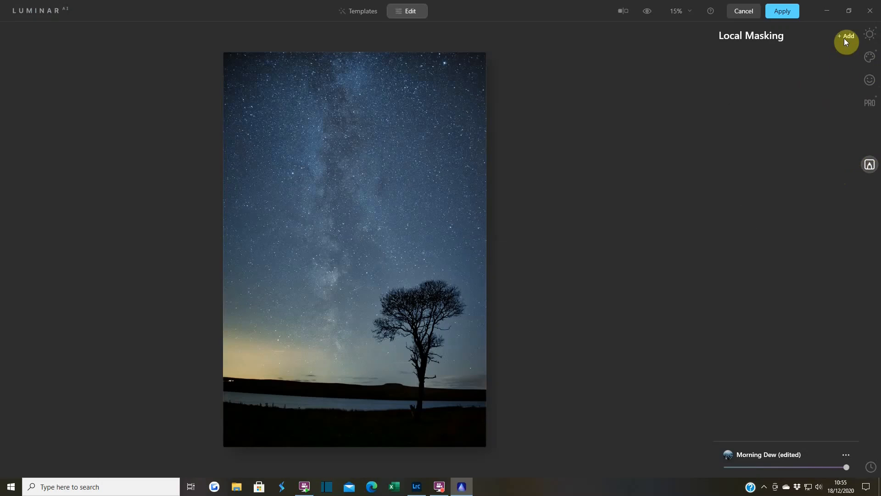
{"action": "left_click", "coordinate": [845, 38]}
{"action": "left_click", "coordinate": [838, 54]}
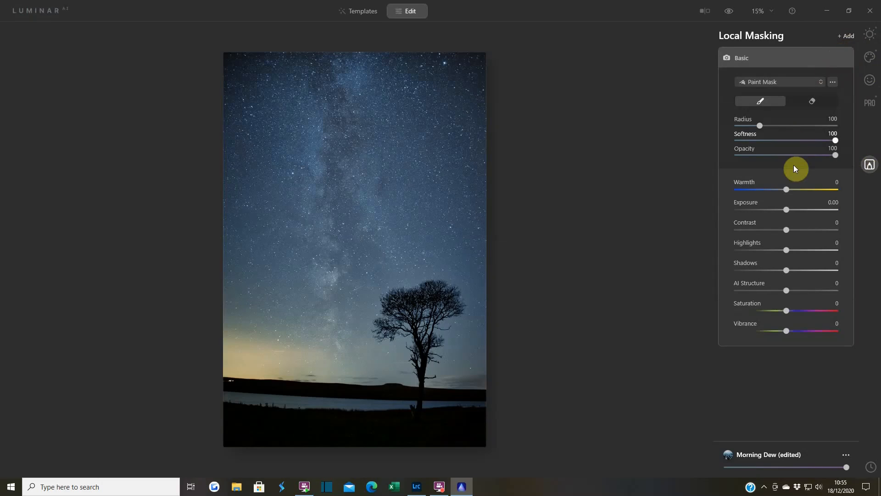
{"action": "left_click", "coordinate": [834, 83]}
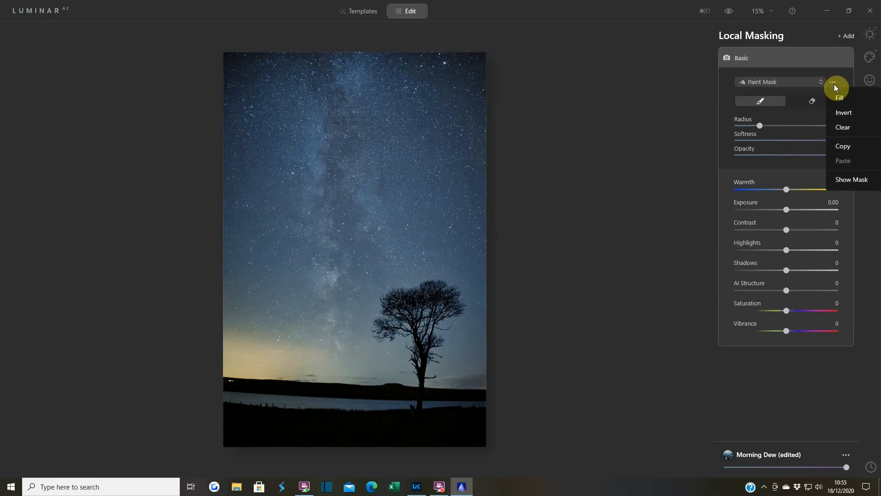
{"action": "left_click", "coordinate": [843, 180]}
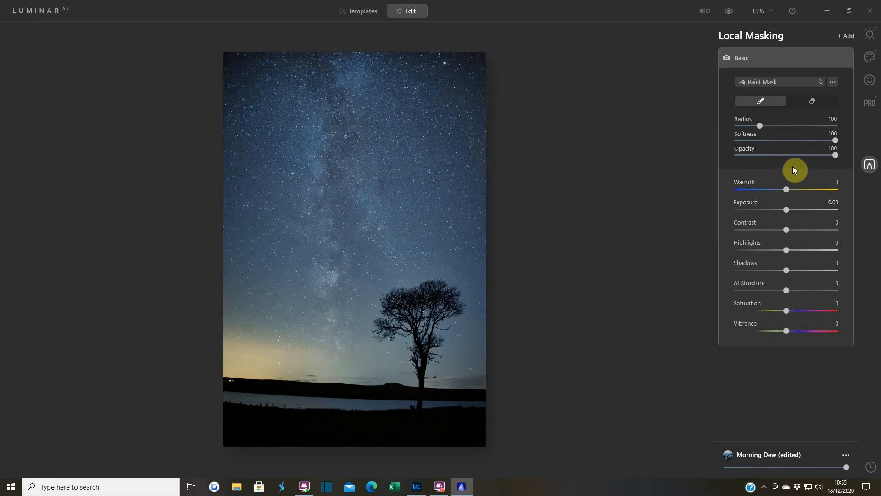
Step: Paint the mask over both outer sides of the sky and the foreground, and set its exposure to -0.42
{"action": "mouse_move", "coordinate": [464, 77]}
{"action": "left_mouse_down"}
{"action": "mouse_move", "coordinate": [456, 116]}
{"action": "mouse_move", "coordinate": [468, 182]}
{"action": "left_mouse_up"}
{"action": "mouse_move", "coordinate": [473, 62]}
{"action": "left_mouse_down"}
{"action": "mouse_move", "coordinate": [455, 72]}
{"action": "mouse_move", "coordinate": [464, 120]}
{"action": "mouse_move", "coordinate": [419, 53]}
{"action": "mouse_move", "coordinate": [450, 120]}
{"action": "mouse_move", "coordinate": [409, 48]}
{"action": "mouse_move", "coordinate": [461, 103]}
{"action": "mouse_move", "coordinate": [498, 269]}
{"action": "left_mouse_up"}
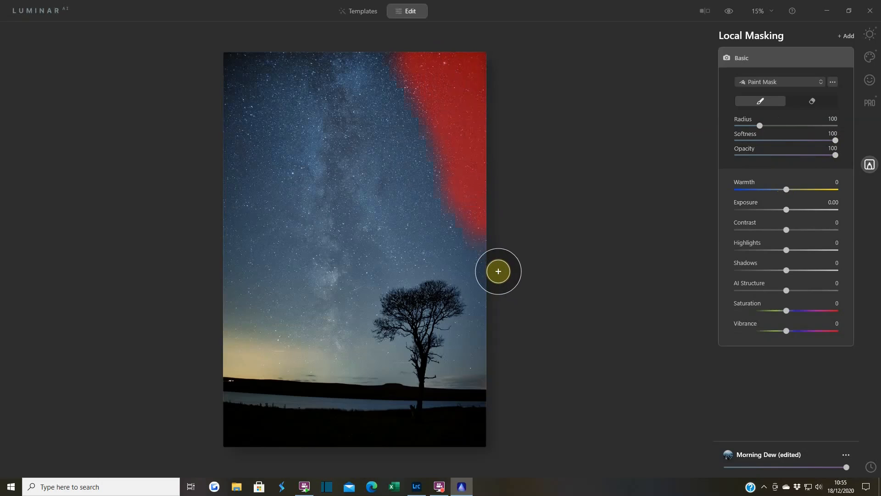
{"action": "mouse_move", "coordinate": [238, 53]}
{"action": "left_mouse_down"}
{"action": "mouse_move", "coordinate": [222, 130]}
{"action": "mouse_move", "coordinate": [230, 260]}
{"action": "mouse_move", "coordinate": [245, 317]}
{"action": "mouse_move", "coordinate": [235, 418]}
{"action": "mouse_move", "coordinate": [244, 397]}
{"action": "mouse_move", "coordinate": [401, 400]}
{"action": "mouse_move", "coordinate": [460, 415]}
{"action": "mouse_move", "coordinate": [392, 425]}
{"action": "mouse_move", "coordinate": [173, 421]}
{"action": "mouse_move", "coordinate": [496, 461]}
{"action": "mouse_move", "coordinate": [311, 449]}
{"action": "mouse_move", "coordinate": [335, 425]}
{"action": "mouse_move", "coordinate": [546, 317]}
{"action": "left_mouse_up"}
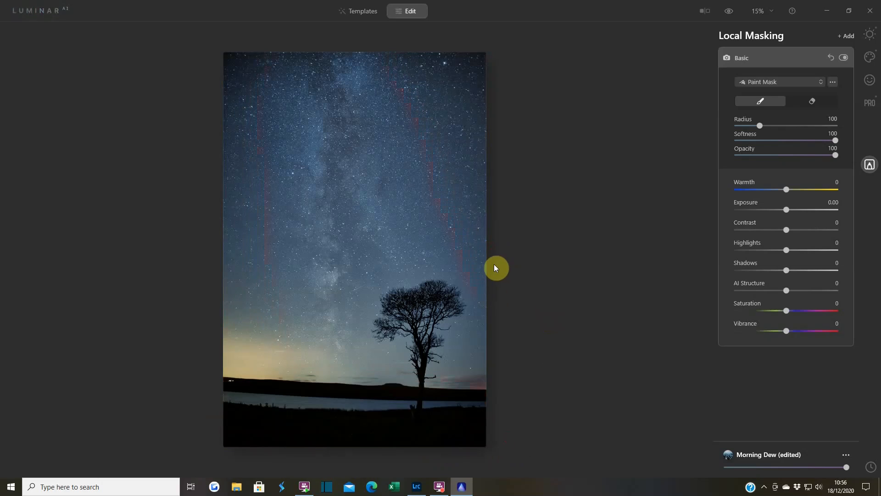
{"action": "mouse_move", "coordinate": [479, 252]}
{"action": "left_mouse_down"}
{"action": "mouse_move", "coordinate": [488, 266]}
{"action": "mouse_move", "coordinate": [490, 388]}
{"action": "mouse_move", "coordinate": [543, 395]}
{"action": "left_mouse_up"}
{"action": "left_click", "coordinate": [467, 67]}
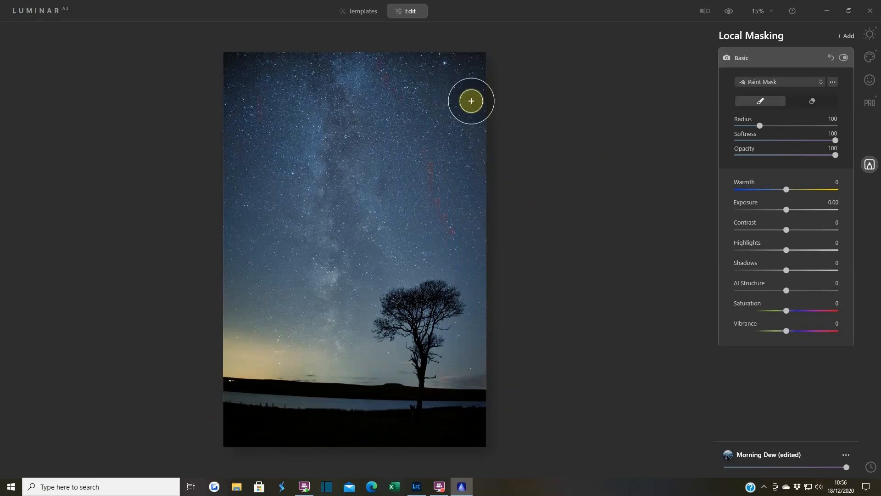
{"action": "left_click", "coordinate": [476, 71]}
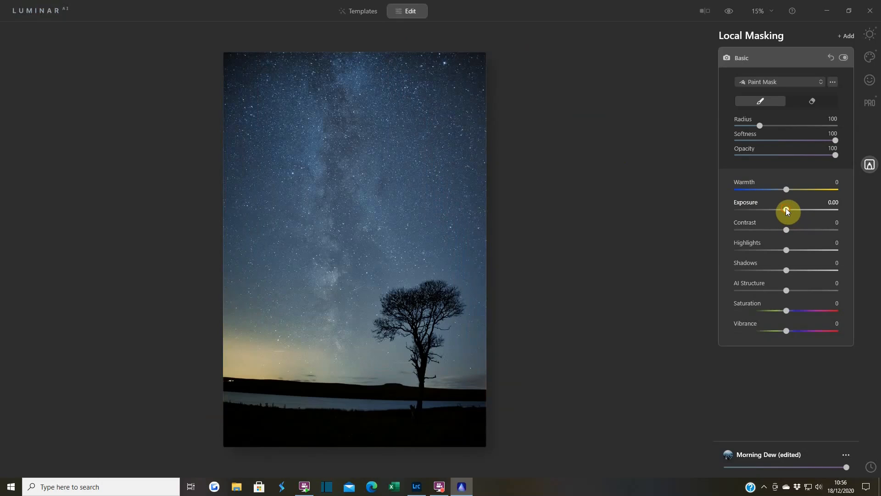
{"action": "left_click_drag", "start_coordinate": [786, 208], "coordinate": [784, 208]}
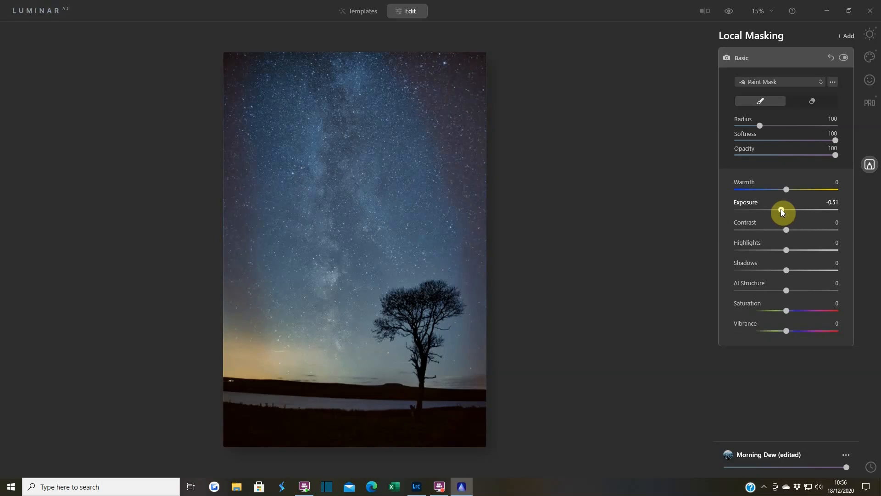
{"action": "left_click_drag", "start_coordinate": [782, 210], "coordinate": [782, 210]}
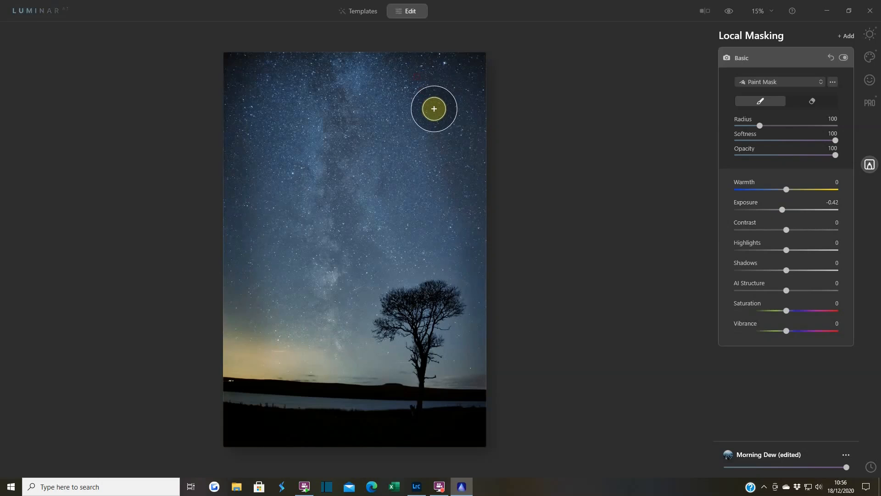
Step: Extend the painted mask farther inward on both sides of the Milky Way with additional brush strokes
{"action": "mouse_move", "coordinate": [433, 108]}
{"action": "left_mouse_down"}
{"action": "mouse_move", "coordinate": [440, 168]}
{"action": "mouse_move", "coordinate": [474, 230]}
{"action": "left_mouse_up"}
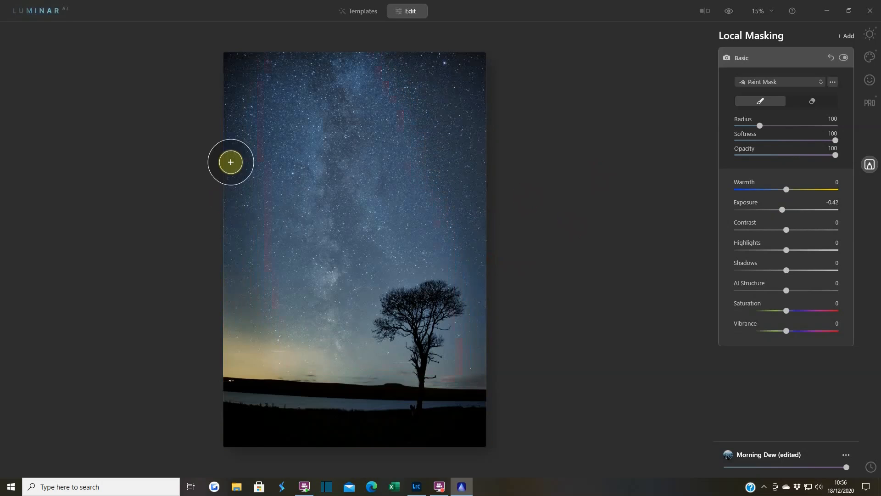
{"action": "mouse_move", "coordinate": [228, 101]}
{"action": "left_mouse_down"}
{"action": "mouse_move", "coordinate": [243, 229]}
{"action": "mouse_move", "coordinate": [236, 338]}
{"action": "mouse_move", "coordinate": [254, 362]}
{"action": "mouse_move", "coordinate": [291, 384]}
{"action": "mouse_move", "coordinate": [248, 325]}
{"action": "mouse_move", "coordinate": [278, 368]}
{"action": "mouse_move", "coordinate": [313, 390]}
{"action": "mouse_move", "coordinate": [517, 432]}
{"action": "left_mouse_up"}
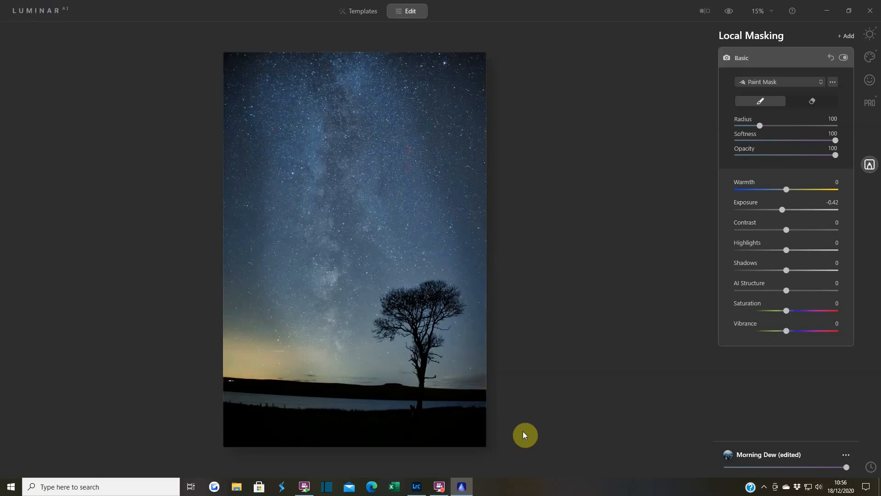
{"action": "mouse_move", "coordinate": [456, 109]}
{"action": "left_mouse_down"}
{"action": "mouse_move", "coordinate": [445, 108]}
{"action": "mouse_move", "coordinate": [433, 165]}
{"action": "mouse_move", "coordinate": [476, 234]}
{"action": "mouse_move", "coordinate": [445, 208]}
{"action": "mouse_move", "coordinate": [445, 195]}
{"action": "mouse_move", "coordinate": [474, 236]}
{"action": "mouse_move", "coordinate": [546, 211]}
{"action": "left_mouse_up"}
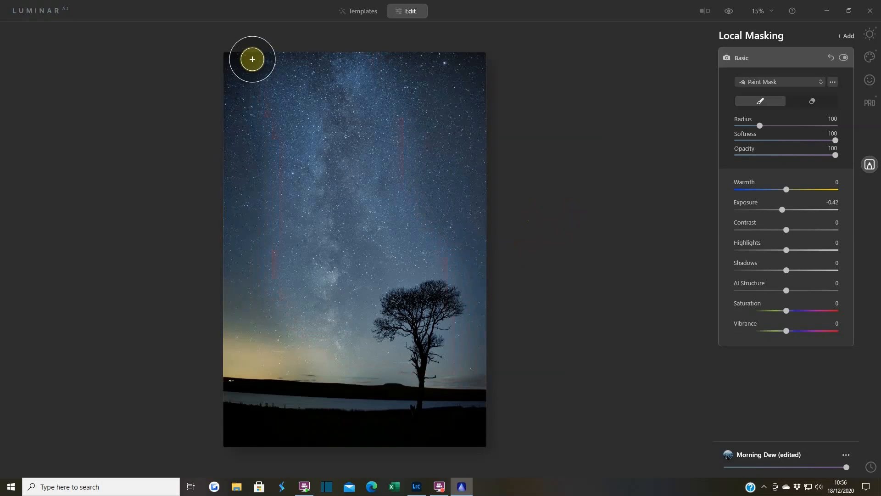
{"action": "mouse_move", "coordinate": [250, 55]}
{"action": "left_mouse_down"}
{"action": "mouse_move", "coordinate": [244, 79]}
{"action": "mouse_move", "coordinate": [266, 156]}
{"action": "mouse_move", "coordinate": [258, 273]}
{"action": "mouse_move", "coordinate": [276, 340]}
{"action": "mouse_move", "coordinate": [299, 374]}
{"action": "mouse_move", "coordinate": [329, 387]}
{"action": "left_mouse_up"}
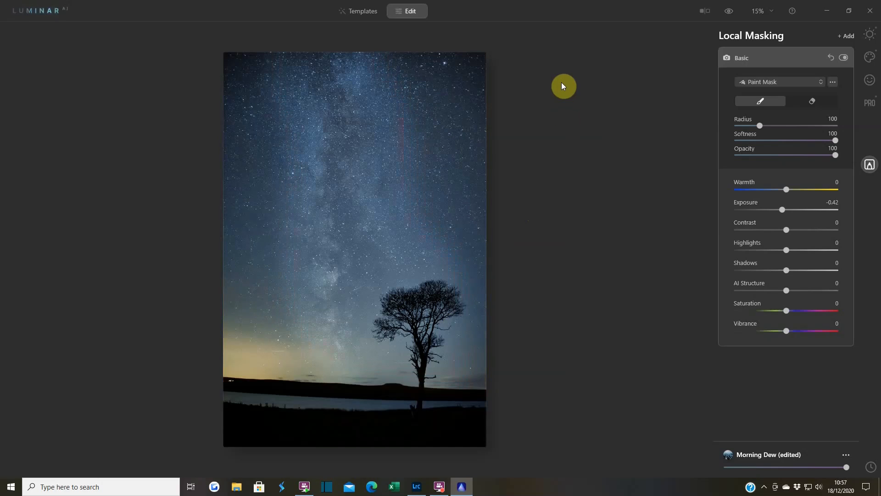
{"action": "mouse_move", "coordinate": [402, 71]}
{"action": "left_mouse_down"}
{"action": "mouse_move", "coordinate": [396, 112]}
{"action": "mouse_move", "coordinate": [428, 169]}
{"action": "mouse_move", "coordinate": [421, 213]}
{"action": "mouse_move", "coordinate": [462, 255]}
{"action": "mouse_move", "coordinate": [436, 397]}
{"action": "mouse_move", "coordinate": [419, 379]}
{"action": "mouse_move", "coordinate": [439, 328]}
{"action": "mouse_move", "coordinate": [454, 213]}
{"action": "left_mouse_up"}
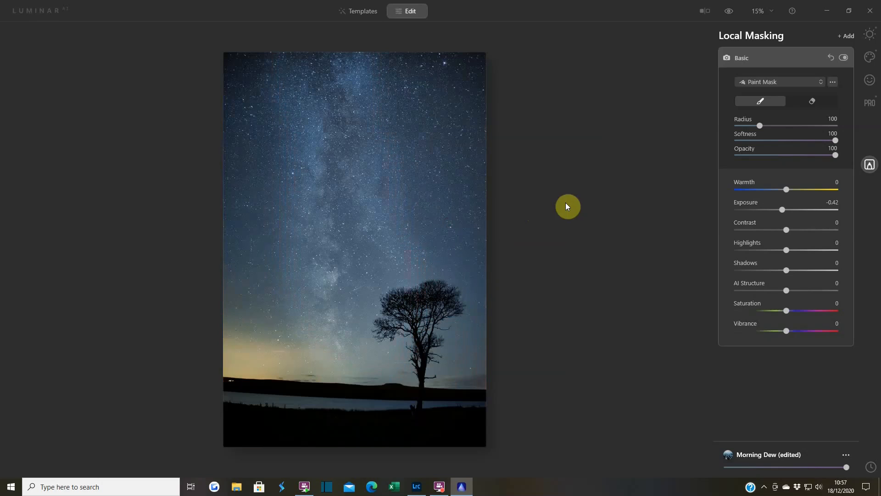
{"action": "mouse_move", "coordinate": [473, 252]}
{"action": "left_mouse_down"}
{"action": "mouse_move", "coordinate": [459, 433]}
{"action": "mouse_move", "coordinate": [499, 220]}
{"action": "left_mouse_up"}
Step: Compare the locally darkened edit with the original photo using the before/after preview
{"action": "left_click", "coordinate": [729, 12]}
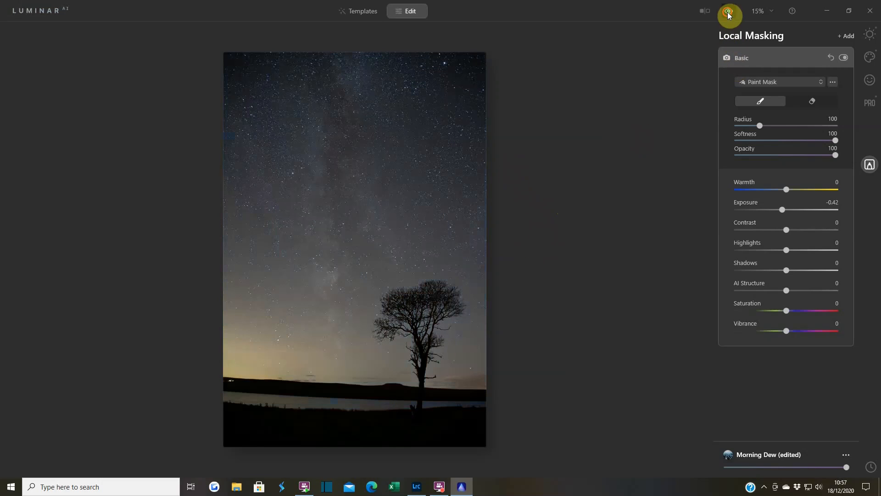
{"action": "left_click", "coordinate": [729, 12]}
{"action": "left_click", "coordinate": [729, 12]}
{"action": "left_click", "coordinate": [729, 12]}
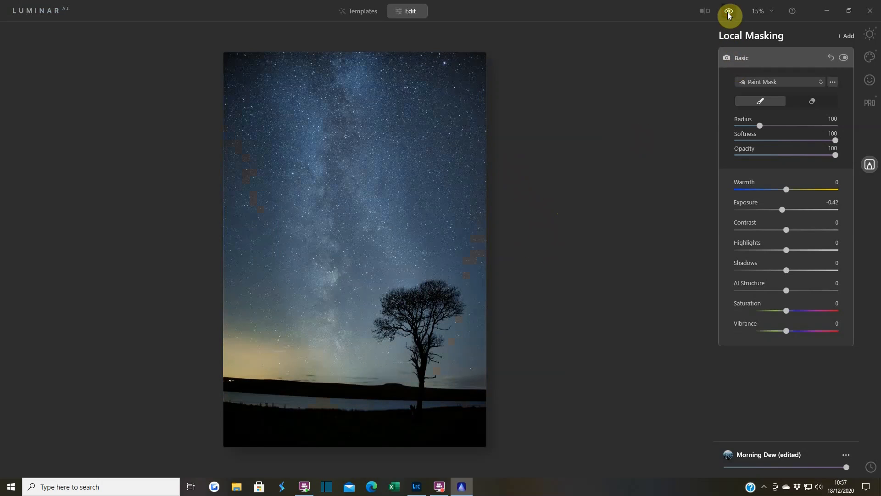
{"action": "left_click", "coordinate": [729, 12]}
{"action": "left_click", "coordinate": [729, 12]}
{"action": "left_click", "coordinate": [729, 12]}
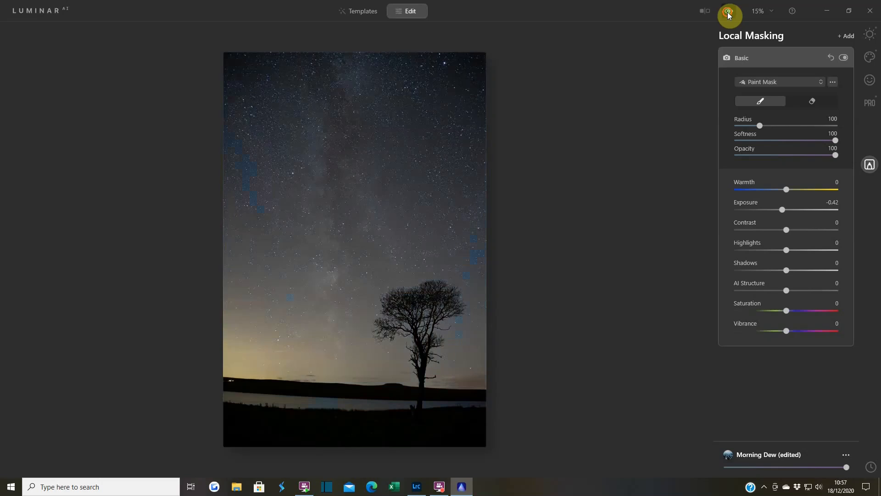
{"action": "left_click", "coordinate": [729, 12]}
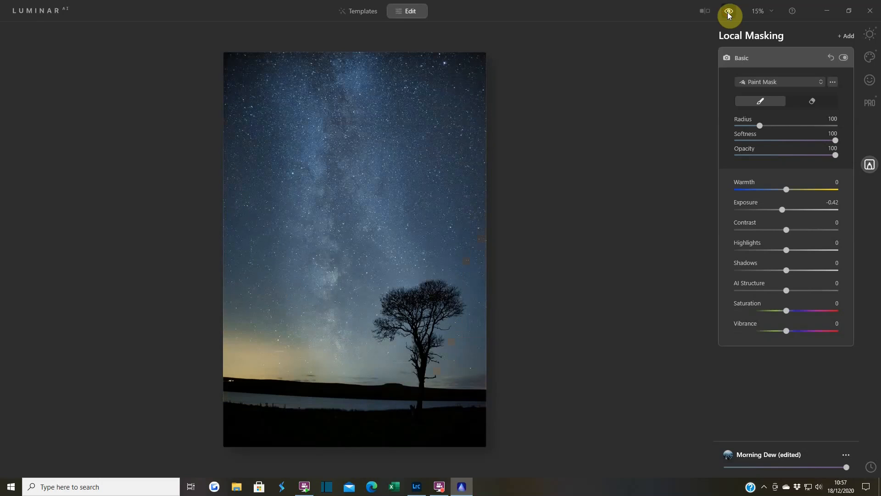
Step: Compare the edit with the original photo and brush more of the darkening mask along both sides of the Milky Way
{"action": "left_click", "coordinate": [729, 12]}
{"action": "left_click", "coordinate": [728, 12]}
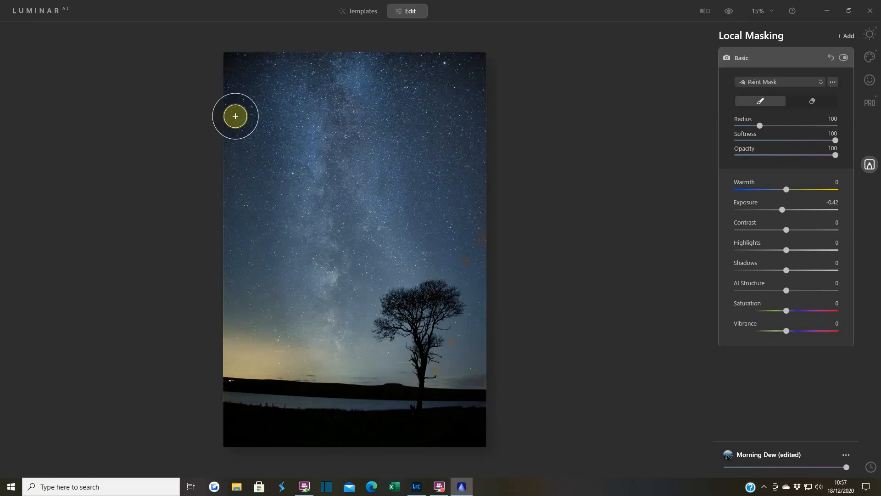
{"action": "mouse_move", "coordinate": [262, 74]}
{"action": "left_mouse_down"}
{"action": "mouse_move", "coordinate": [280, 143]}
{"action": "mouse_move", "coordinate": [257, 189]}
{"action": "mouse_move", "coordinate": [270, 266]}
{"action": "mouse_move", "coordinate": [262, 296]}
{"action": "mouse_move", "coordinate": [262, 224]}
{"action": "mouse_move", "coordinate": [245, 270]}
{"action": "mouse_move", "coordinate": [291, 358]}
{"action": "left_mouse_up"}
{"action": "left_click_drag", "start_coordinate": [232, 307], "coordinate": [275, 198]}
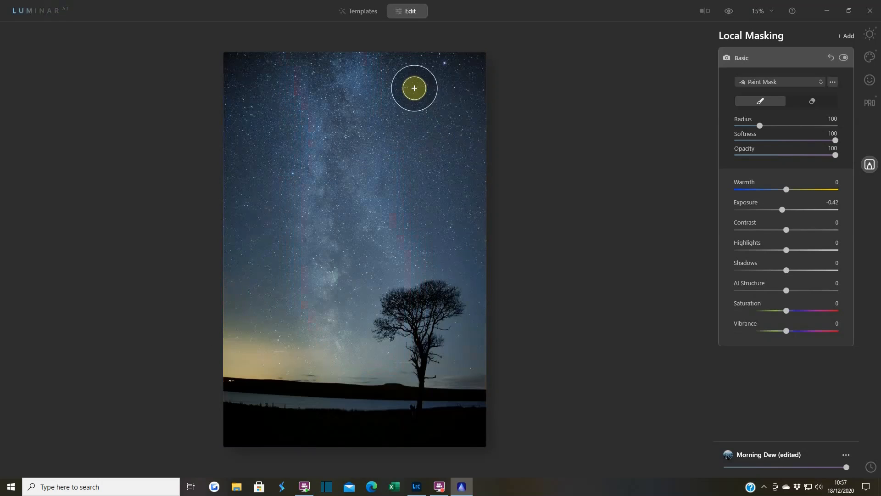
{"action": "mouse_move", "coordinate": [417, 106]}
{"action": "left_mouse_down"}
{"action": "mouse_move", "coordinate": [412, 194]}
{"action": "mouse_move", "coordinate": [445, 277]}
{"action": "mouse_move", "coordinate": [469, 244]}
{"action": "left_mouse_up"}
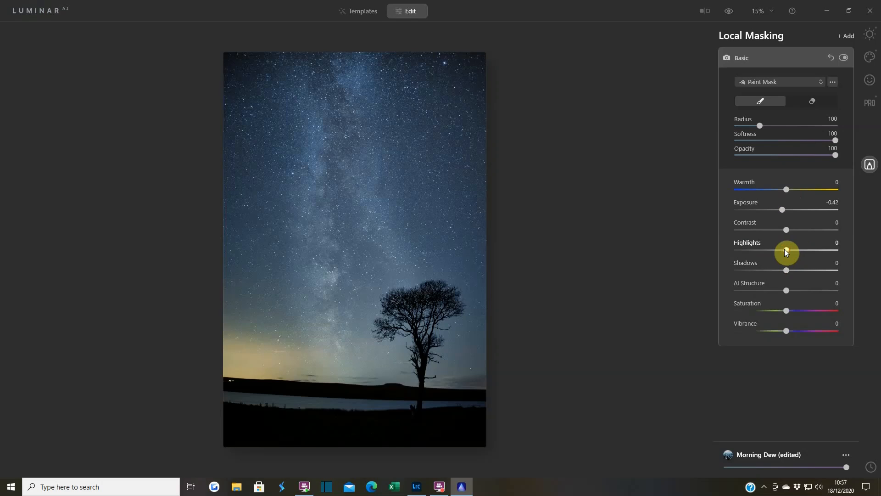
Step: Set the masked area's highlights to -10 and shadows to -20
{"action": "left_click_drag", "start_coordinate": [784, 250], "coordinate": [780, 249]}
{"action": "left_click", "coordinate": [782, 249]}
{"action": "left_click_drag", "start_coordinate": [784, 271], "coordinate": [782, 271]}
{"action": "left_click_drag", "start_coordinate": [778, 271], "coordinate": [778, 271]}
Step: Compare the darkened sky with the original photo using the before/after preview
{"action": "left_click", "coordinate": [728, 12]}
{"action": "left_click", "coordinate": [728, 12]}
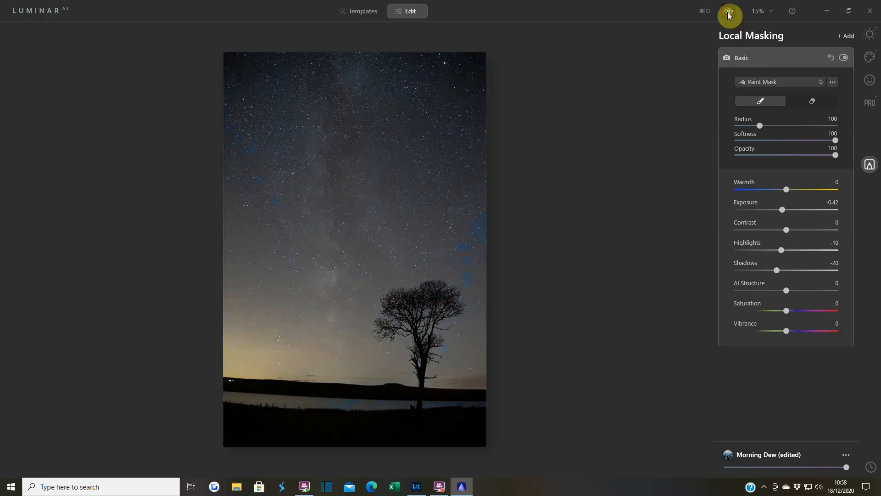
{"action": "left_click", "coordinate": [728, 12]}
{"action": "left_click", "coordinate": [728, 12]}
{"action": "left_click", "coordinate": [728, 12]}
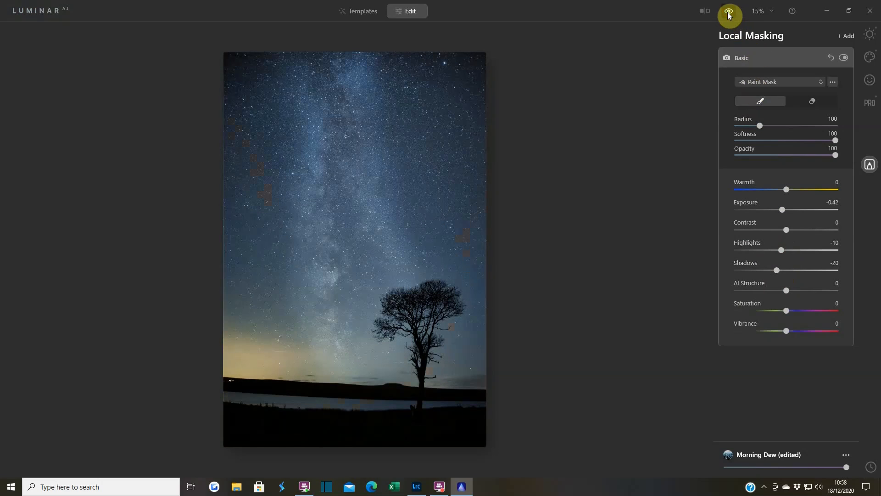
{"action": "left_click", "coordinate": [728, 12]}
{"action": "left_click", "coordinate": [728, 12]}
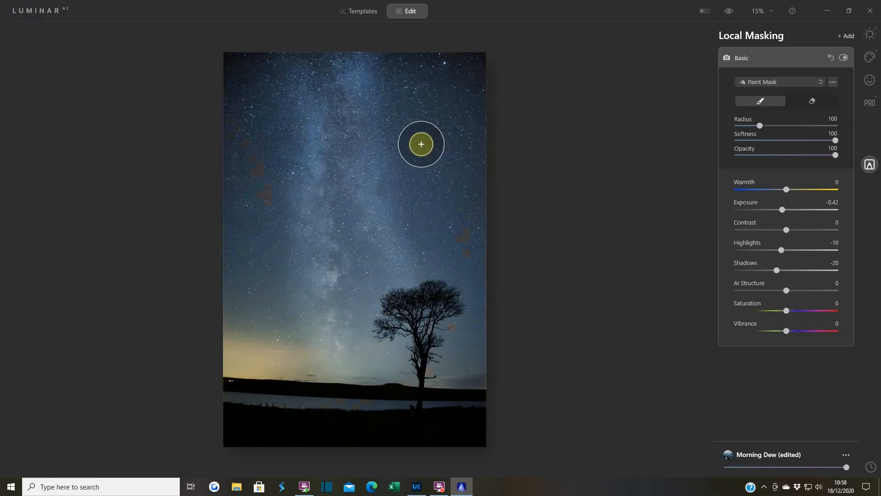
Step: Brush additional mask over the sky on the Milky Way's right side, down past the tree
{"action": "mouse_move", "coordinate": [407, 161]}
{"action": "left_mouse_down"}
{"action": "mouse_move", "coordinate": [408, 197]}
{"action": "mouse_move", "coordinate": [445, 151]}
{"action": "mouse_move", "coordinate": [461, 164]}
{"action": "left_mouse_up"}
{"action": "mouse_move", "coordinate": [457, 212]}
{"action": "left_mouse_down"}
{"action": "mouse_move", "coordinate": [406, 156]}
{"action": "mouse_move", "coordinate": [400, 181]}
{"action": "mouse_move", "coordinate": [441, 219]}
{"action": "mouse_move", "coordinate": [469, 219]}
{"action": "mouse_move", "coordinate": [448, 288]}
{"action": "mouse_move", "coordinate": [441, 413]}
{"action": "mouse_move", "coordinate": [457, 409]}
{"action": "left_mouse_up"}
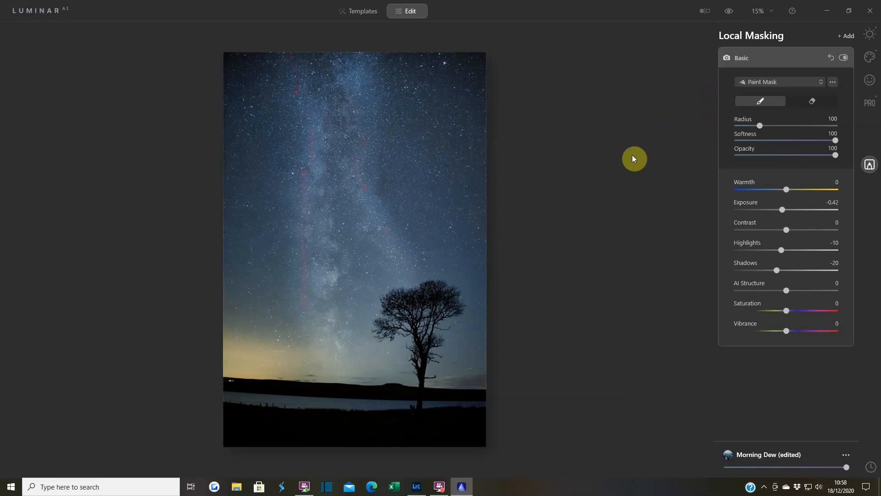
Step: At 50% zoom, paint the mask over the dark dust patches at the top of the Milky Way with brush radii of 40 and 28
{"action": "left_click", "coordinate": [769, 11]}
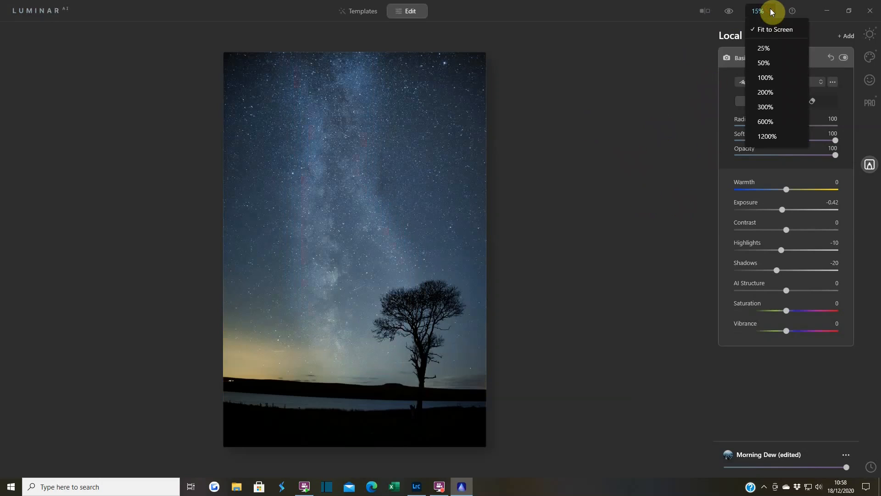
{"action": "left_click", "coordinate": [771, 64]}
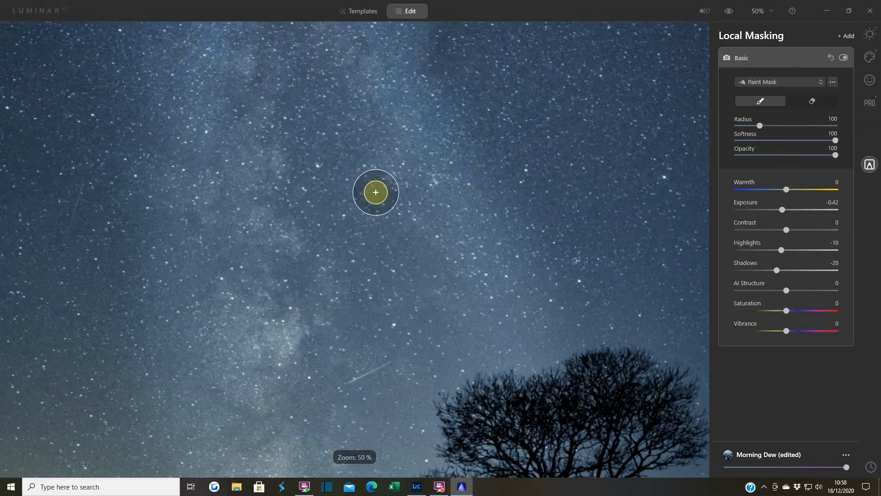
{"action": "left_click_drag", "start_coordinate": [309, 68], "coordinate": [374, 284]}
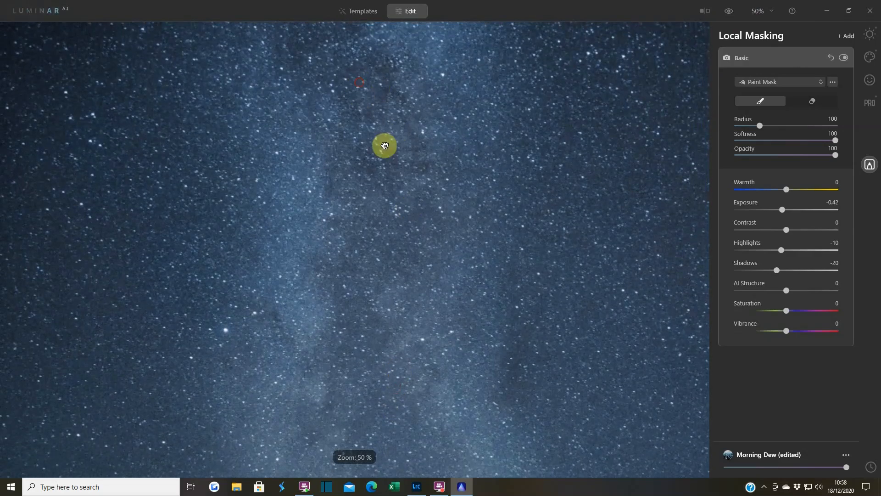
{"action": "left_click_drag", "start_coordinate": [385, 146], "coordinate": [431, 321]}
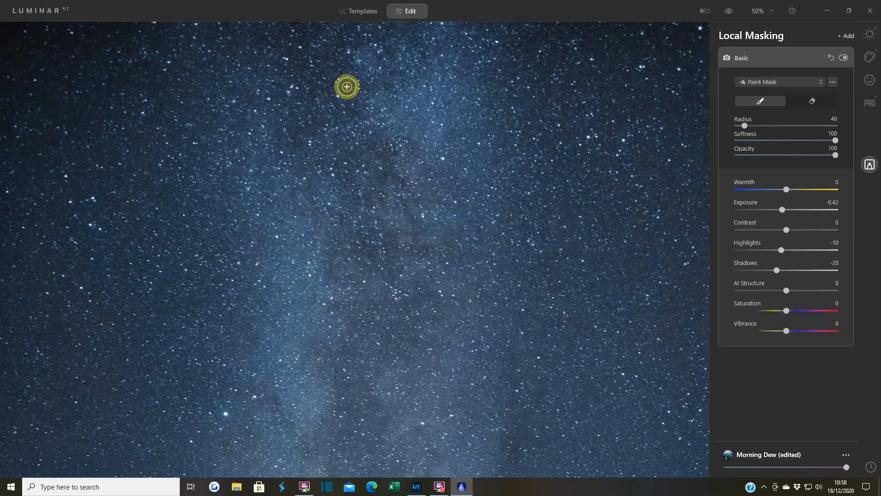
{"action": "mouse_move", "coordinate": [368, 28]}
{"action": "left_mouse_down"}
{"action": "mouse_move", "coordinate": [336, 47]}
{"action": "mouse_move", "coordinate": [375, 83]}
{"action": "mouse_move", "coordinate": [344, 97]}
{"action": "mouse_move", "coordinate": [328, 58]}
{"action": "mouse_move", "coordinate": [324, 101]}
{"action": "mouse_move", "coordinate": [341, 88]}
{"action": "mouse_move", "coordinate": [307, 126]}
{"action": "mouse_move", "coordinate": [328, 113]}
{"action": "mouse_move", "coordinate": [327, 125]}
{"action": "mouse_move", "coordinate": [367, 110]}
{"action": "mouse_move", "coordinate": [356, 112]}
{"action": "mouse_move", "coordinate": [329, 83]}
{"action": "mouse_move", "coordinate": [343, 108]}
{"action": "left_mouse_up"}
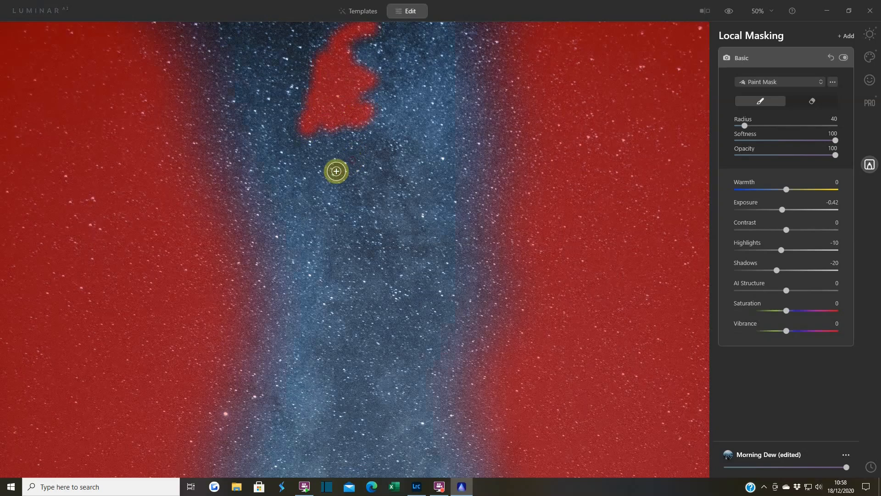
{"action": "mouse_move", "coordinate": [335, 171]}
{"action": "left_mouse_down"}
{"action": "mouse_move", "coordinate": [346, 151]}
{"action": "mouse_move", "coordinate": [380, 149]}
{"action": "mouse_move", "coordinate": [382, 180]}
{"action": "mouse_move", "coordinate": [376, 160]}
{"action": "left_mouse_up"}
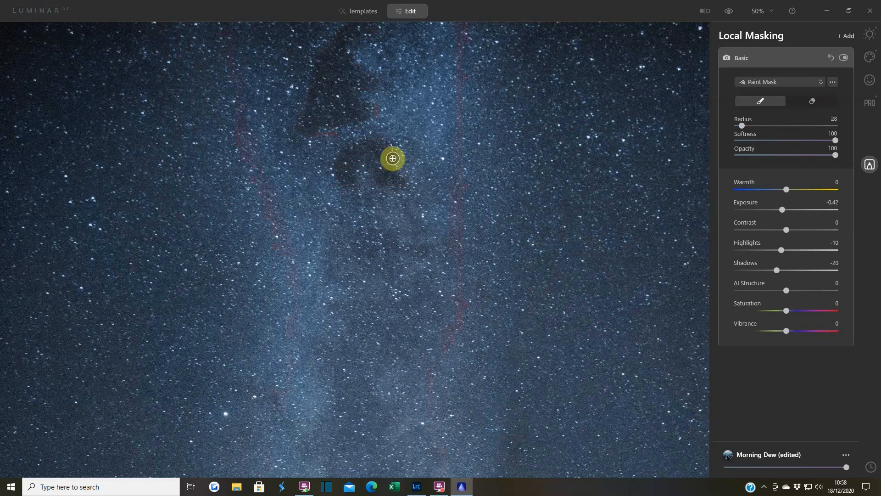
{"action": "left_click", "coordinate": [398, 155]}
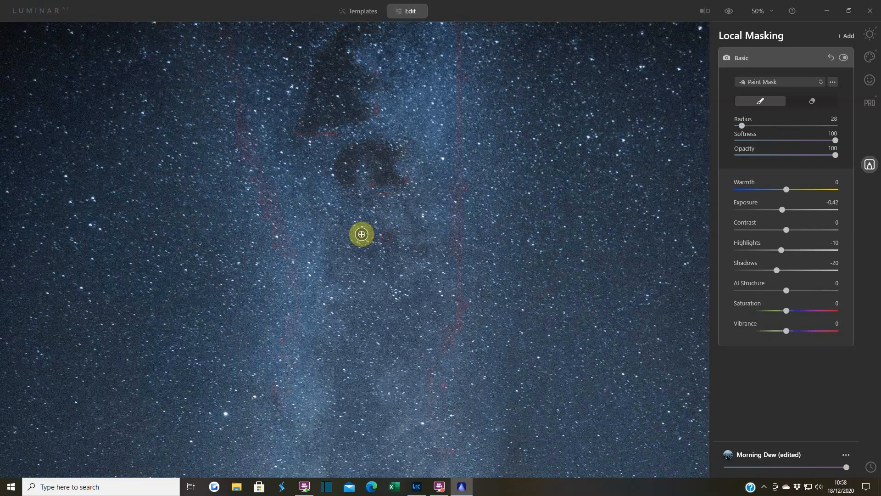
Step: Paint the next dark patches down the Milky Way's upper core, enlarging the brush radius from 28 to 40 and 52
{"action": "mouse_move", "coordinate": [367, 252]}
{"action": "left_mouse_down"}
{"action": "mouse_move", "coordinate": [340, 243]}
{"action": "mouse_move", "coordinate": [327, 251]}
{"action": "mouse_move", "coordinate": [342, 253]}
{"action": "mouse_move", "coordinate": [332, 255]}
{"action": "mouse_move", "coordinate": [348, 282]}
{"action": "left_mouse_up"}
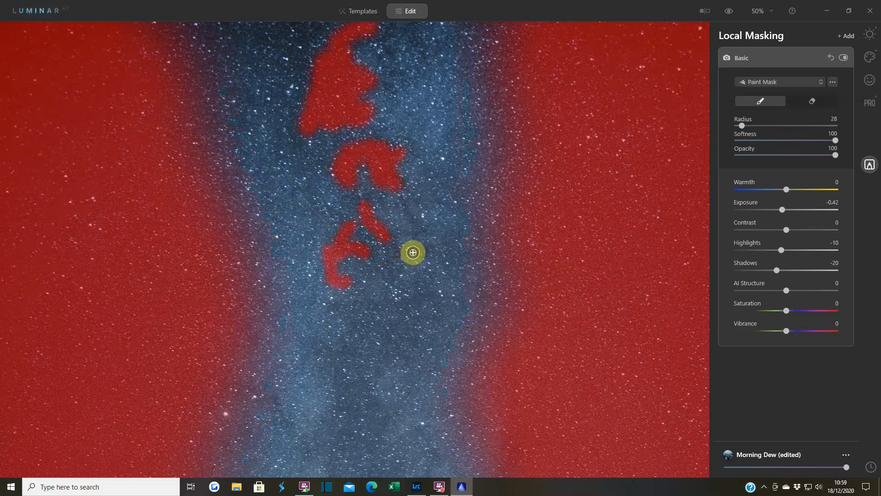
{"action": "left_click_drag", "start_coordinate": [426, 254], "coordinate": [393, 270]}
{"action": "key", "text": "bracketright"}
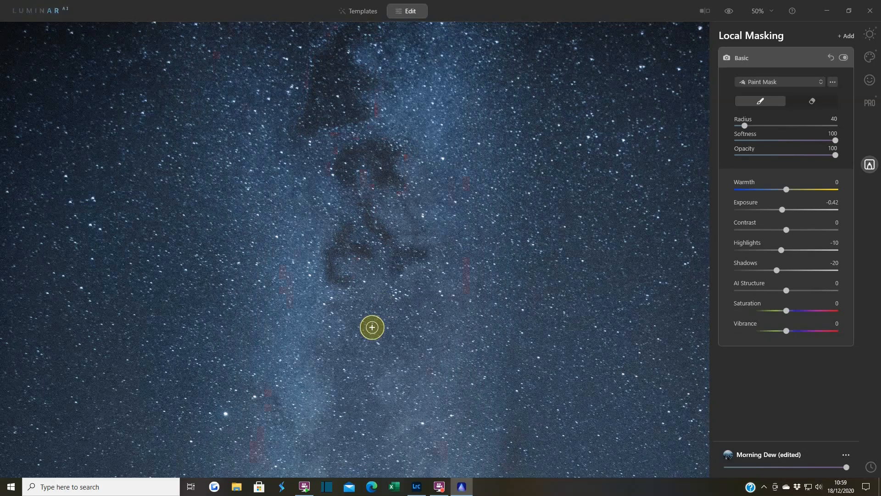
{"action": "mouse_move", "coordinate": [352, 315]}
{"action": "left_mouse_down"}
{"action": "mouse_move", "coordinate": [428, 320]}
{"action": "mouse_move", "coordinate": [371, 335]}
{"action": "mouse_move", "coordinate": [364, 355]}
{"action": "mouse_move", "coordinate": [335, 362]}
{"action": "mouse_move", "coordinate": [364, 373]}
{"action": "mouse_move", "coordinate": [345, 383]}
{"action": "mouse_move", "coordinate": [383, 423]}
{"action": "mouse_move", "coordinate": [356, 440]}
{"action": "left_mouse_up"}
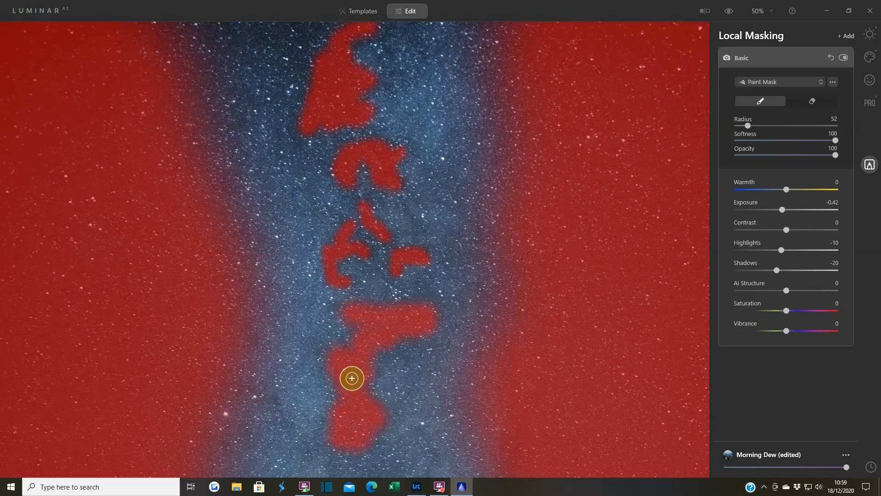
Step: Continue masking the dark dust lane and its side branches through the middle of the Milky Way with a radius of 52
{"action": "left_click_drag", "start_coordinate": [354, 340], "coordinate": [426, 26]}
{"action": "left_click", "coordinate": [352, 119]}
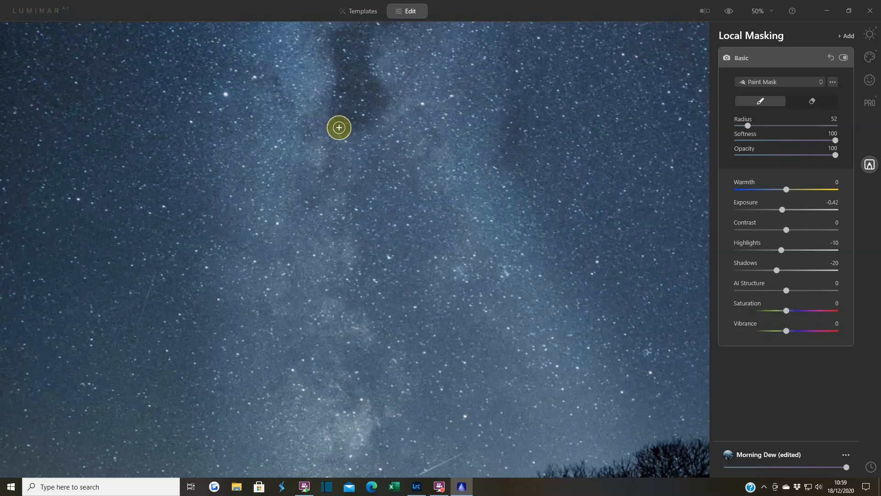
{"action": "mouse_move", "coordinate": [339, 128]}
{"action": "left_mouse_down"}
{"action": "mouse_move", "coordinate": [334, 156]}
{"action": "mouse_move", "coordinate": [313, 181]}
{"action": "mouse_move", "coordinate": [359, 186]}
{"action": "mouse_move", "coordinate": [407, 136]}
{"action": "mouse_move", "coordinate": [382, 202]}
{"action": "mouse_move", "coordinate": [357, 232]}
{"action": "mouse_move", "coordinate": [406, 202]}
{"action": "mouse_move", "coordinate": [398, 232]}
{"action": "mouse_move", "coordinate": [376, 240]}
{"action": "mouse_move", "coordinate": [395, 284]}
{"action": "left_mouse_up"}
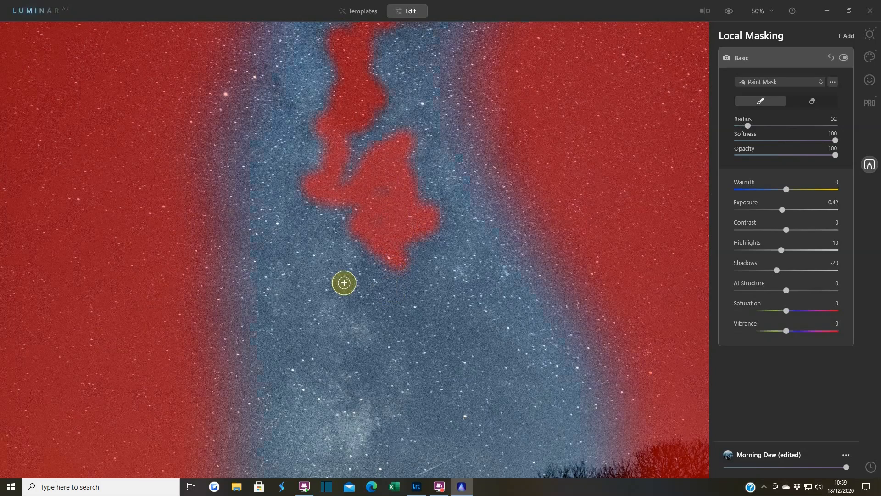
{"action": "left_click_drag", "start_coordinate": [325, 289], "coordinate": [380, 301]}
{"action": "mouse_move", "coordinate": [350, 342]}
{"action": "left_mouse_down"}
{"action": "mouse_move", "coordinate": [360, 352]}
{"action": "mouse_move", "coordinate": [350, 370]}
{"action": "mouse_move", "coordinate": [358, 374]}
{"action": "left_mouse_up"}
{"action": "mouse_move", "coordinate": [421, 240]}
{"action": "left_mouse_down"}
{"action": "mouse_move", "coordinate": [419, 266]}
{"action": "mouse_move", "coordinate": [441, 321]}
{"action": "mouse_move", "coordinate": [471, 334]}
{"action": "left_mouse_up"}
Step: Paint the mask over the dark lane's lower section, between the bright core and the top of the tree
{"action": "mouse_move", "coordinate": [392, 310]}
{"action": "left_mouse_down"}
{"action": "mouse_move", "coordinate": [491, 365]}
{"action": "mouse_move", "coordinate": [439, 171]}
{"action": "left_mouse_up"}
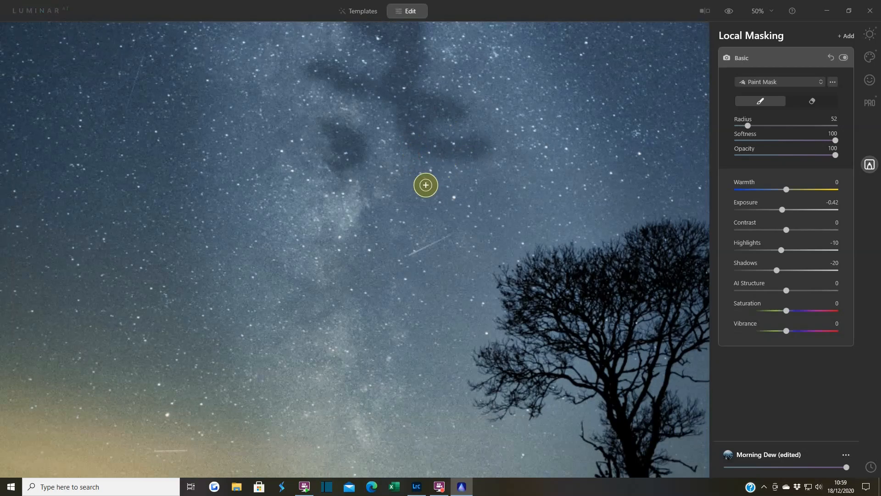
{"action": "mouse_move", "coordinate": [382, 218]}
{"action": "left_mouse_down"}
{"action": "mouse_move", "coordinate": [498, 189]}
{"action": "mouse_move", "coordinate": [391, 240]}
{"action": "mouse_move", "coordinate": [359, 284]}
{"action": "mouse_move", "coordinate": [303, 311]}
{"action": "mouse_move", "coordinate": [338, 280]}
{"action": "left_mouse_up"}
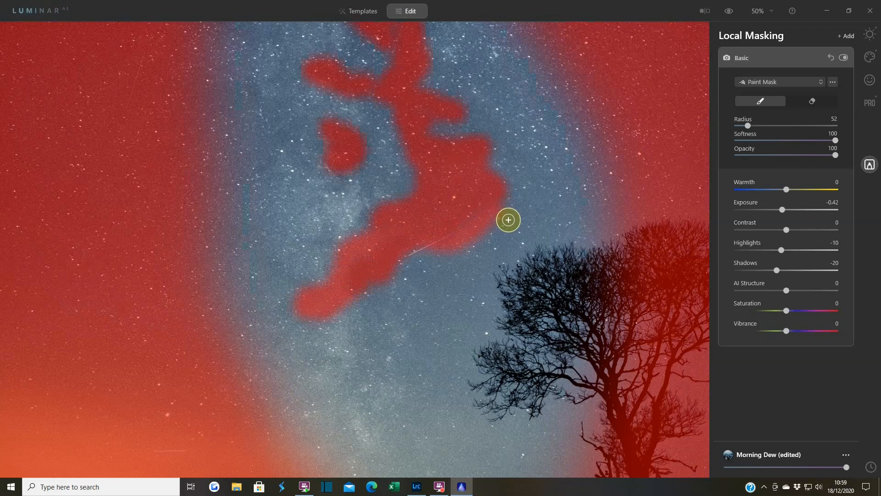
{"action": "mouse_move", "coordinate": [508, 219]}
{"action": "left_mouse_down"}
{"action": "mouse_move", "coordinate": [512, 252]}
{"action": "mouse_move", "coordinate": [410, 271]}
{"action": "mouse_move", "coordinate": [383, 289]}
{"action": "mouse_move", "coordinate": [472, 232]}
{"action": "left_mouse_up"}
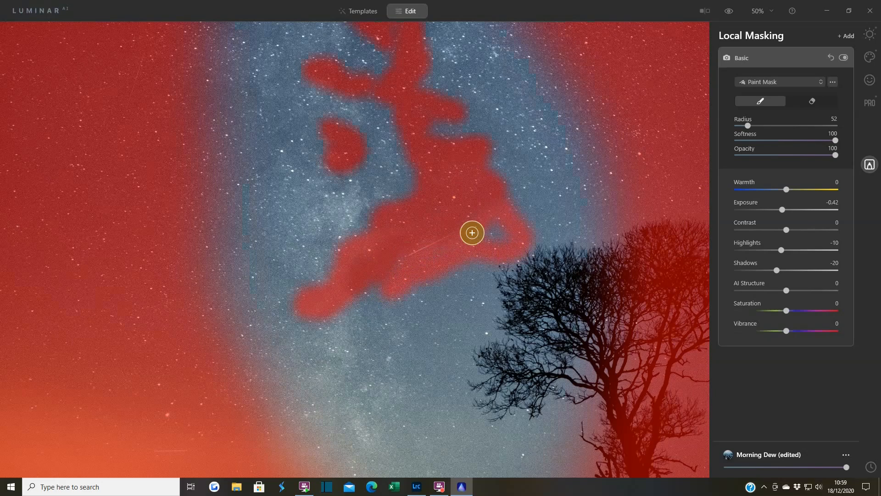
Step: Enlarge the brush radius to 112 and paint the mask over the sky left of the tree down to the horizon
{"action": "key", "text": "bracketright"}
{"action": "key", "text": "bracketright"}
{"action": "key", "text": "bracketright"}
{"action": "key", "text": "bracketright"}
{"action": "key", "text": "bracketright"}
{"action": "key", "text": "bracketright"}
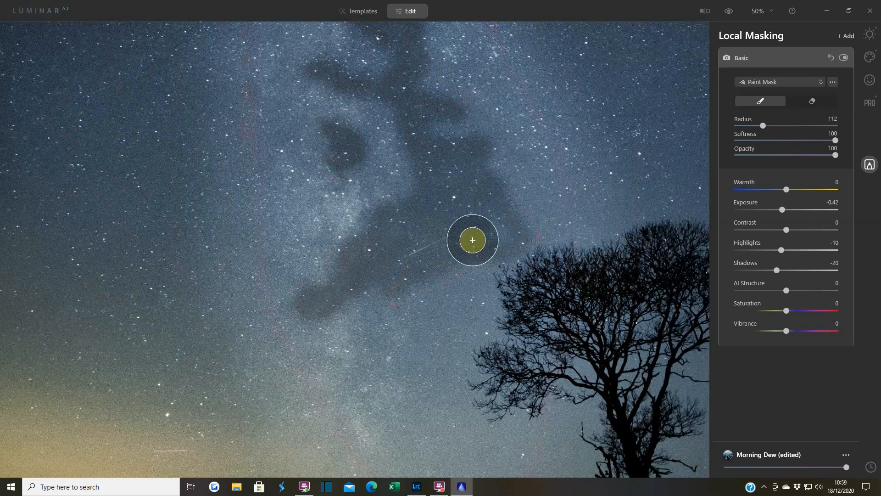
{"action": "mouse_move", "coordinate": [482, 273]}
{"action": "left_mouse_down"}
{"action": "mouse_move", "coordinate": [426, 310]}
{"action": "mouse_move", "coordinate": [509, 283]}
{"action": "mouse_move", "coordinate": [481, 246]}
{"action": "mouse_move", "coordinate": [482, 297]}
{"action": "mouse_move", "coordinate": [438, 350]}
{"action": "mouse_move", "coordinate": [425, 389]}
{"action": "mouse_move", "coordinate": [419, 359]}
{"action": "mouse_move", "coordinate": [476, 370]}
{"action": "mouse_move", "coordinate": [541, 361]}
{"action": "mouse_move", "coordinate": [544, 396]}
{"action": "mouse_move", "coordinate": [509, 321]}
{"action": "mouse_move", "coordinate": [545, 392]}
{"action": "mouse_move", "coordinate": [482, 430]}
{"action": "mouse_move", "coordinate": [462, 425]}
{"action": "mouse_move", "coordinate": [479, 412]}
{"action": "mouse_move", "coordinate": [484, 340]}
{"action": "mouse_move", "coordinate": [453, 170]}
{"action": "left_mouse_up"}
{"action": "key", "text": "space"}
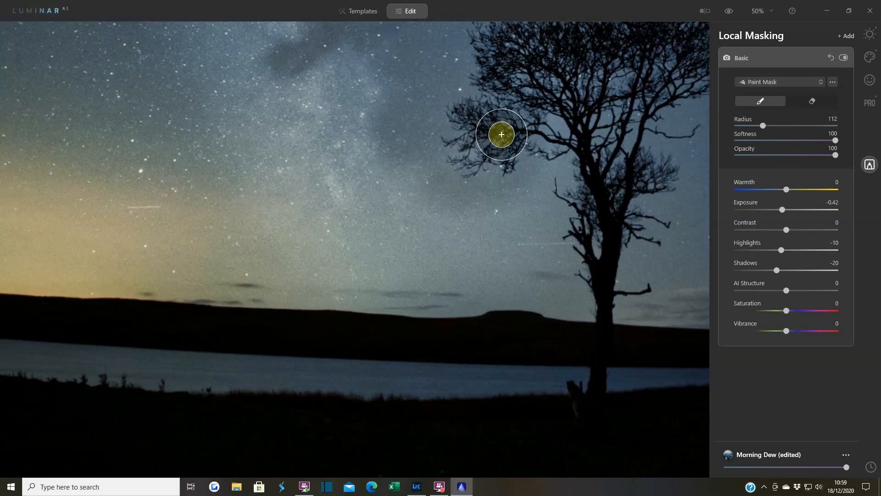
{"action": "mouse_move", "coordinate": [481, 212]}
{"action": "left_mouse_down"}
{"action": "mouse_move", "coordinate": [553, 327]}
{"action": "mouse_move", "coordinate": [508, 256]}
{"action": "mouse_move", "coordinate": [560, 196]}
{"action": "mouse_move", "coordinate": [515, 275]}
{"action": "mouse_move", "coordinate": [459, 282]}
{"action": "mouse_move", "coordinate": [425, 190]}
{"action": "mouse_move", "coordinate": [430, 173]}
{"action": "mouse_move", "coordinate": [441, 317]}
{"action": "mouse_move", "coordinate": [483, 298]}
{"action": "mouse_move", "coordinate": [502, 190]}
{"action": "mouse_move", "coordinate": [500, 220]}
{"action": "mouse_move", "coordinate": [577, 316]}
{"action": "mouse_move", "coordinate": [567, 224]}
{"action": "mouse_move", "coordinate": [607, 263]}
{"action": "mouse_move", "coordinate": [472, 225]}
{"action": "mouse_move", "coordinate": [479, 163]}
{"action": "mouse_move", "coordinate": [445, 121]}
{"action": "left_mouse_up"}
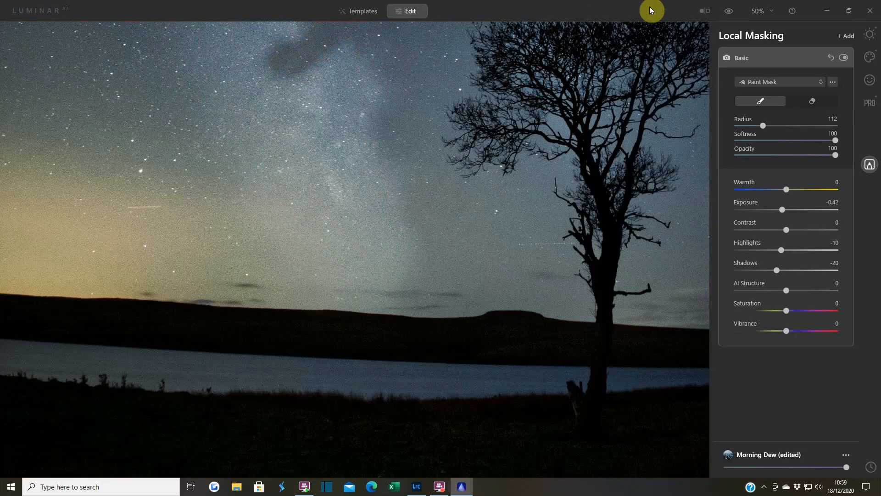
Step: Fit the photo to the screen, reduce the brush radius to 52 and fill gaps in the dark lane's mask
{"action": "left_click", "coordinate": [763, 16]}
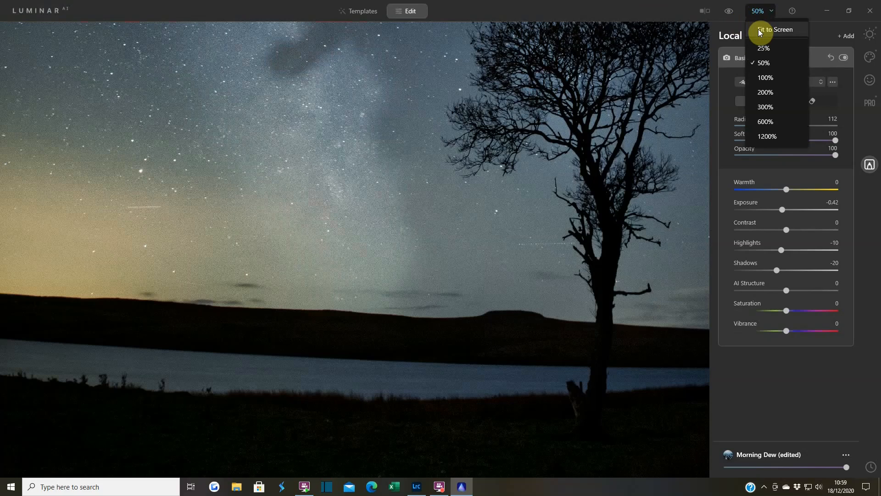
{"action": "left_click", "coordinate": [759, 29]}
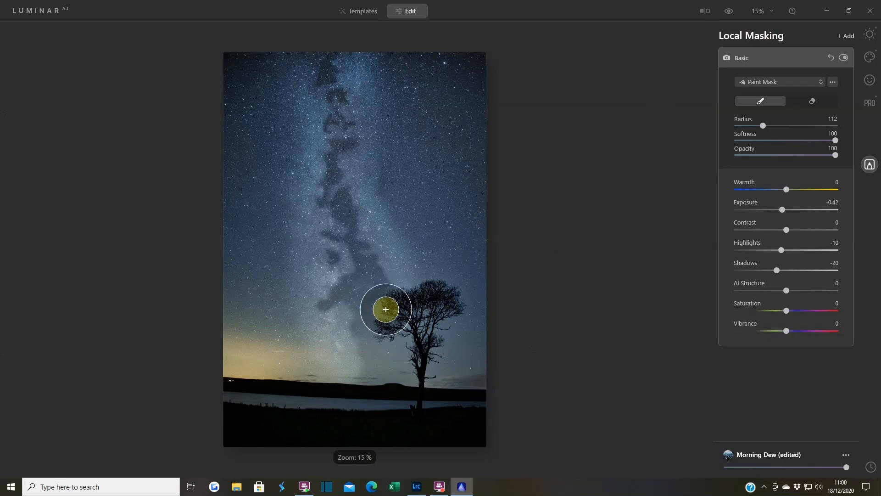
{"action": "key", "text": "bracketleft"}
{"action": "key", "text": "bracketleft"}
{"action": "key", "text": "bracketleft"}
{"action": "key", "text": "bracketleft"}
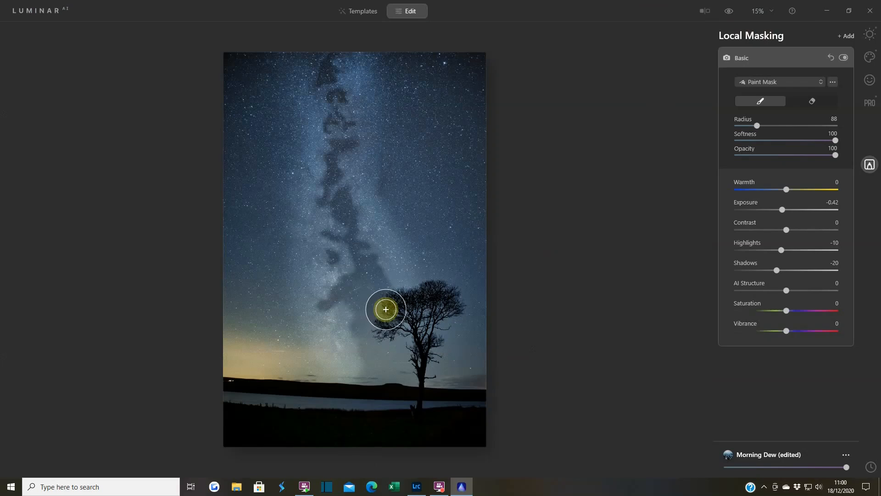
{"action": "left_click_drag", "start_coordinate": [386, 302], "coordinate": [380, 286]}
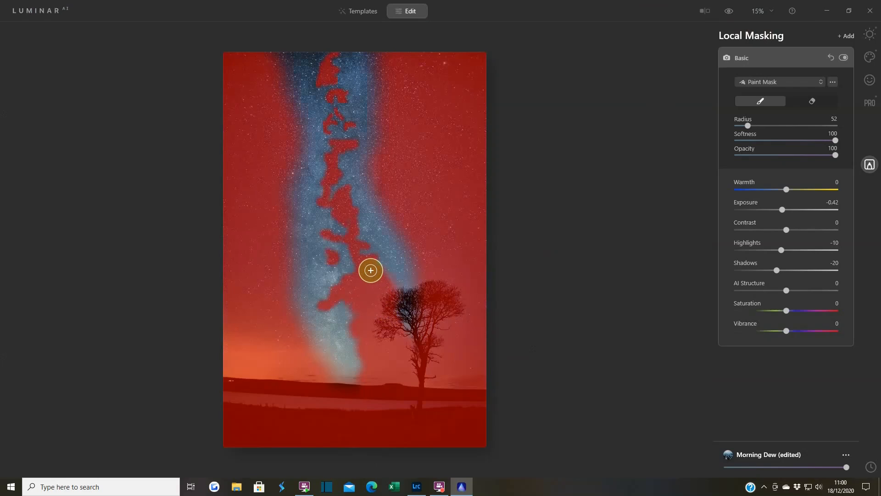
{"action": "mouse_move", "coordinate": [352, 244]}
{"action": "left_mouse_down"}
{"action": "mouse_move", "coordinate": [351, 211]}
{"action": "mouse_move", "coordinate": [337, 203]}
{"action": "mouse_move", "coordinate": [347, 161]}
{"action": "mouse_move", "coordinate": [339, 81]}
{"action": "left_mouse_up"}
{"action": "left_click", "coordinate": [346, 291]}
{"action": "mouse_move", "coordinate": [346, 292]}
{"action": "left_mouse_down"}
{"action": "mouse_move", "coordinate": [441, 391]}
{"action": "mouse_move", "coordinate": [402, 348]}
{"action": "mouse_move", "coordinate": [371, 289]}
{"action": "mouse_move", "coordinate": [347, 284]}
{"action": "mouse_move", "coordinate": [336, 220]}
{"action": "mouse_move", "coordinate": [365, 311]}
{"action": "mouse_move", "coordinate": [373, 288]}
{"action": "left_mouse_up"}
Step: Toggle the mask overlay on and off to examine the painted coverage of the dark lane
{"action": "key", "text": "slash"}
{"action": "key", "text": "slash"}
{"action": "key", "text": "slash"}
{"action": "key", "text": "slash"}
{"action": "key", "text": "slash"}
{"action": "key", "text": "slash"}
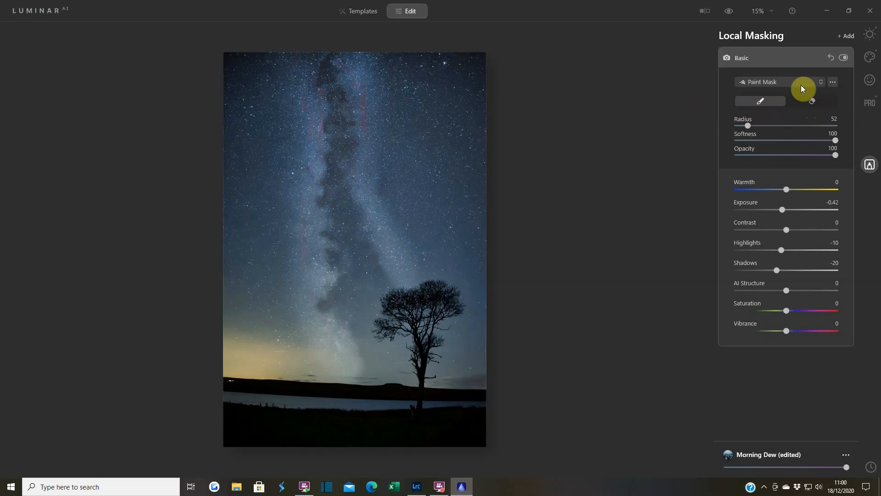
Step: Keep the Paint Mask, switch the brush to erase and remove mask along the left edge of the Milky Way's dark lane
{"action": "left_click", "coordinate": [821, 83]}
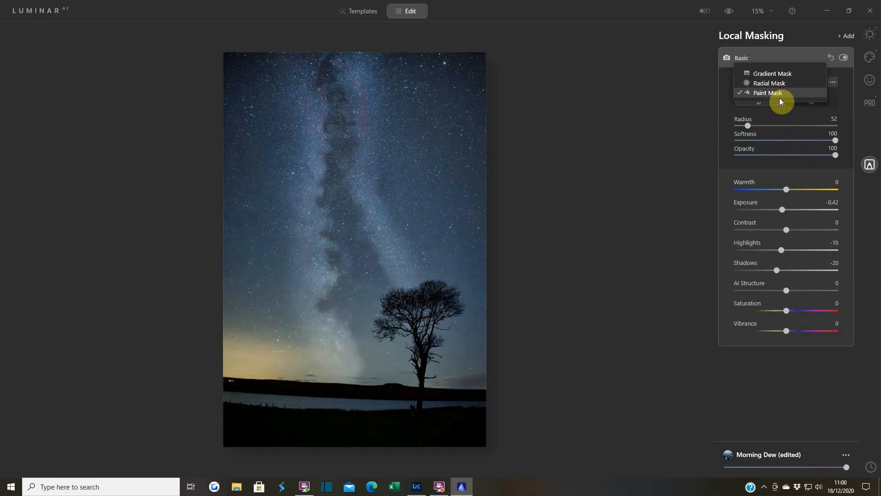
{"action": "left_click", "coordinate": [769, 93]}
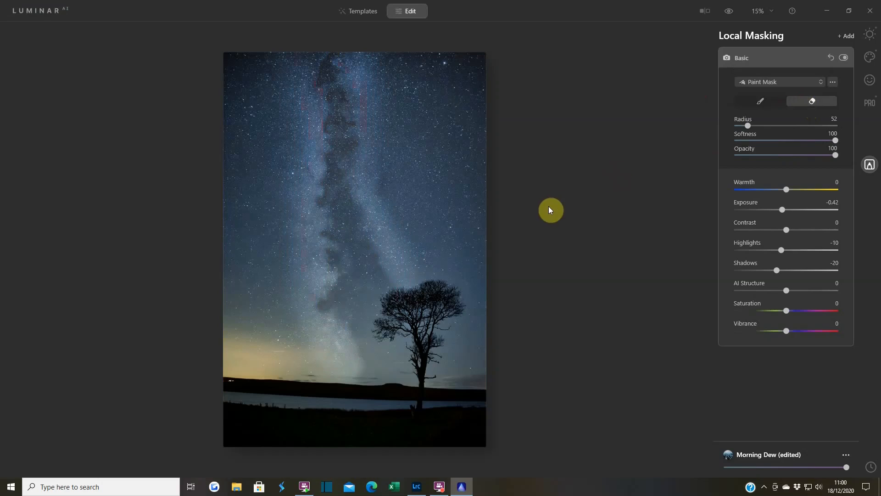
{"action": "left_click_drag", "start_coordinate": [319, 283], "coordinate": [324, 306]}
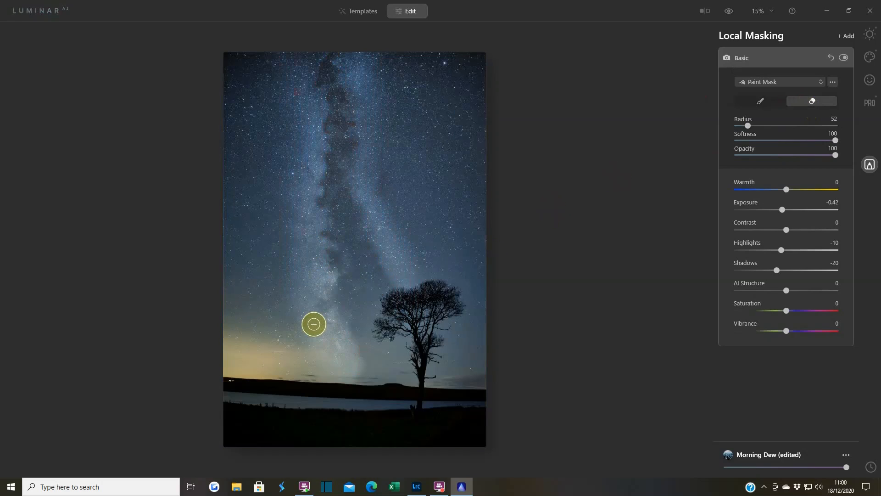
{"action": "mouse_move", "coordinate": [321, 295]}
{"action": "left_mouse_down"}
{"action": "mouse_move", "coordinate": [312, 138]}
{"action": "mouse_move", "coordinate": [303, 275]}
{"action": "left_mouse_up"}
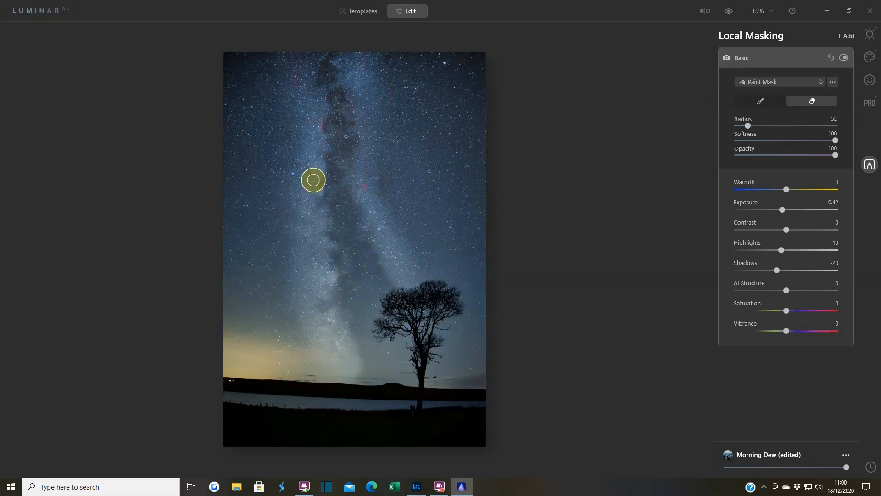
{"action": "mouse_move", "coordinate": [313, 178]}
{"action": "left_mouse_down"}
{"action": "mouse_move", "coordinate": [299, 62]}
{"action": "mouse_move", "coordinate": [302, 139]}
{"action": "left_mouse_up"}
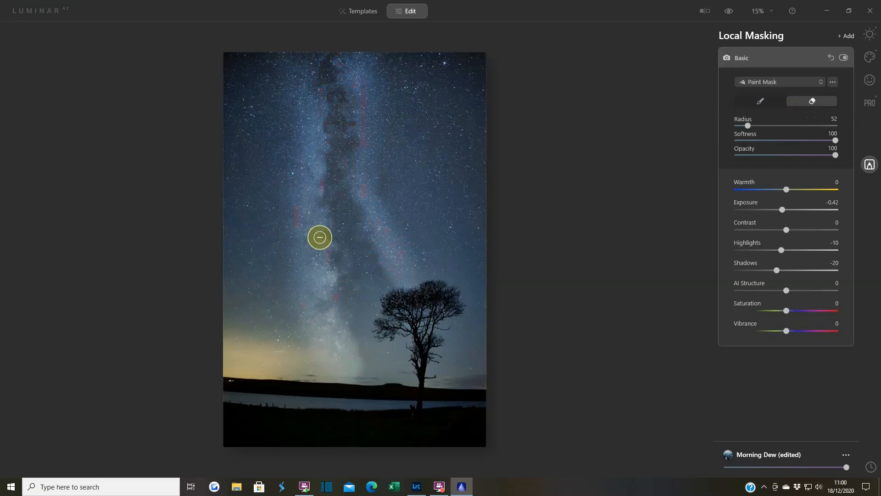
Step: Erase the mask along the Milky Way's right-hand branch from the top of the sky down to the tree
{"action": "mouse_move", "coordinate": [348, 73]}
{"action": "left_mouse_down"}
{"action": "mouse_move", "coordinate": [367, 116]}
{"action": "mouse_move", "coordinate": [364, 166]}
{"action": "mouse_move", "coordinate": [386, 247]}
{"action": "left_mouse_up"}
{"action": "left_click_drag", "start_coordinate": [402, 290], "coordinate": [407, 341]}
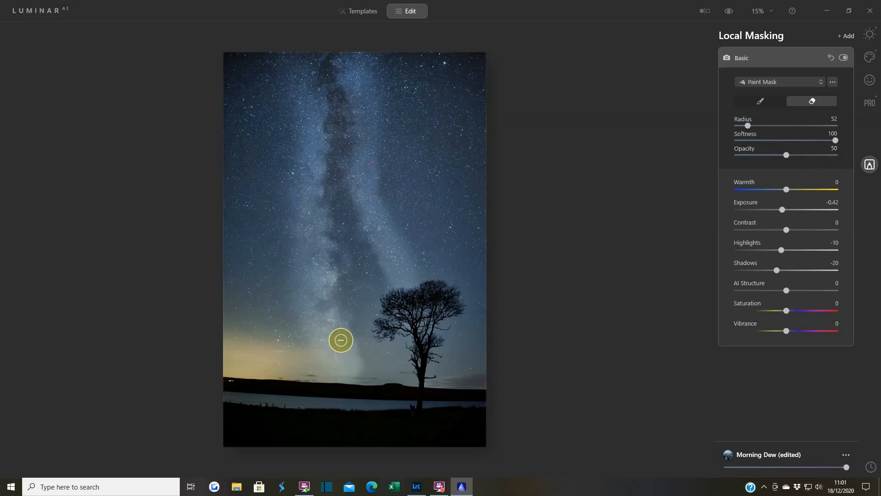
Step: Switch the brush to painting at opacity 50 and restore mask on the lower dark lane and the right branch's outer edge
{"action": "left_click", "coordinate": [774, 99]}
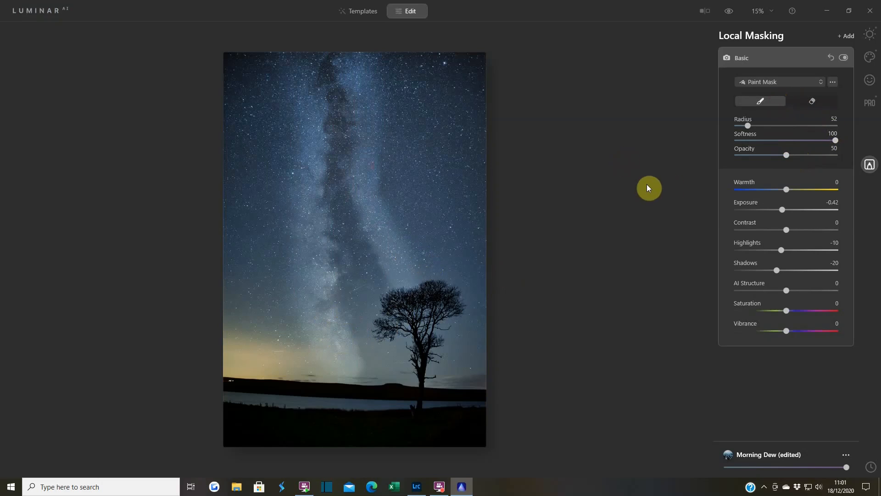
{"action": "mouse_move", "coordinate": [332, 318]}
{"action": "left_mouse_down"}
{"action": "mouse_move", "coordinate": [354, 331]}
{"action": "mouse_move", "coordinate": [344, 287]}
{"action": "mouse_move", "coordinate": [332, 315]}
{"action": "mouse_move", "coordinate": [357, 309]}
{"action": "left_mouse_up"}
{"action": "mouse_move", "coordinate": [333, 257]}
{"action": "left_mouse_down"}
{"action": "mouse_move", "coordinate": [340, 270]}
{"action": "mouse_move", "coordinate": [334, 231]}
{"action": "mouse_move", "coordinate": [346, 265]}
{"action": "left_mouse_up"}
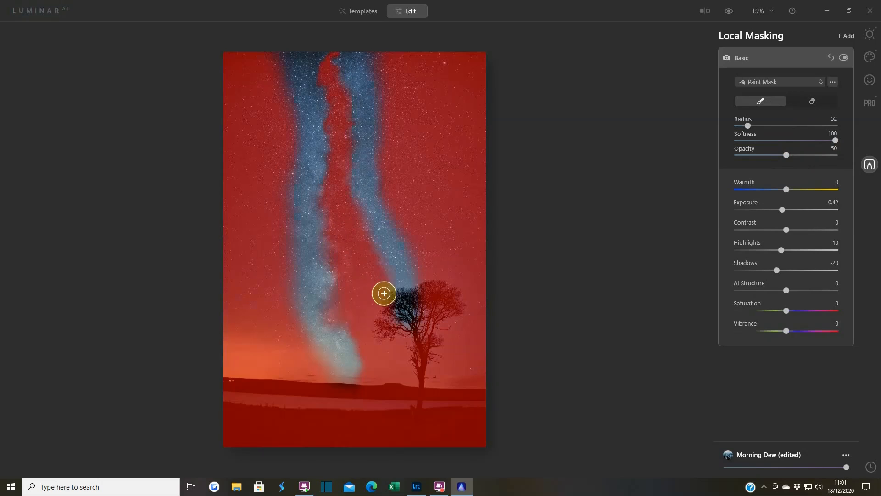
{"action": "mouse_move", "coordinate": [389, 198]}
{"action": "left_mouse_down"}
{"action": "mouse_move", "coordinate": [405, 219]}
{"action": "mouse_move", "coordinate": [423, 283]}
{"action": "left_mouse_up"}
{"action": "left_click_drag", "start_coordinate": [384, 150], "coordinate": [377, 106]}
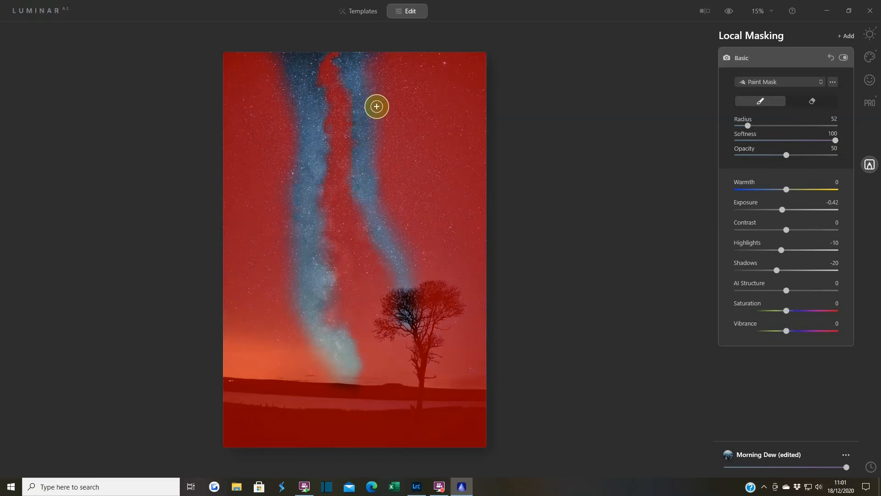
Step: At 50% zoom, reduce the brush radius to 40 and paint the mask over the lower dark lane
{"action": "left_click", "coordinate": [760, 11]}
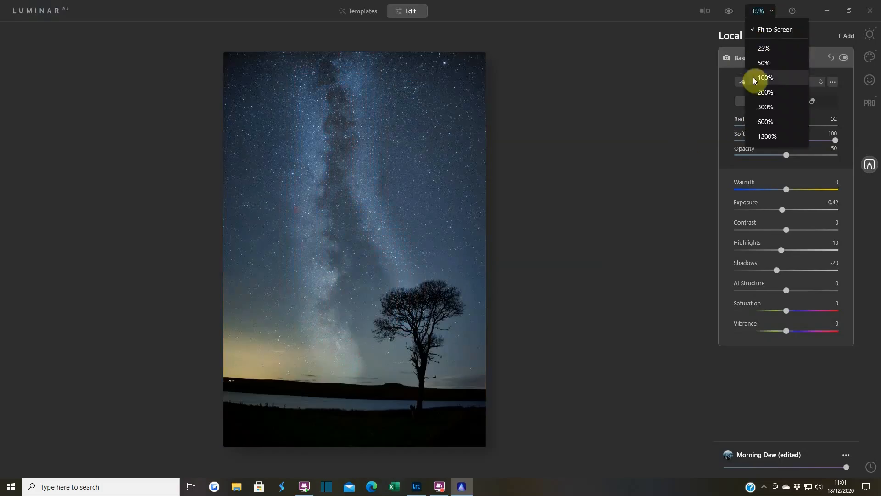
{"action": "left_click", "coordinate": [763, 63]}
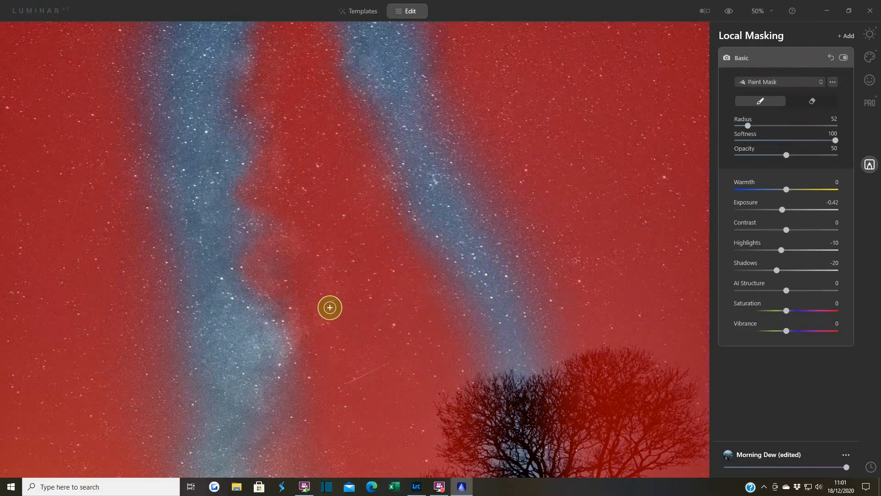
{"action": "key", "text": "["}
{"action": "key", "text": "["}
{"action": "mouse_move", "coordinate": [256, 385]}
{"action": "left_mouse_down"}
{"action": "mouse_move", "coordinate": [298, 416]}
{"action": "mouse_move", "coordinate": [378, 411]}
{"action": "mouse_move", "coordinate": [376, 157]}
{"action": "left_mouse_up"}
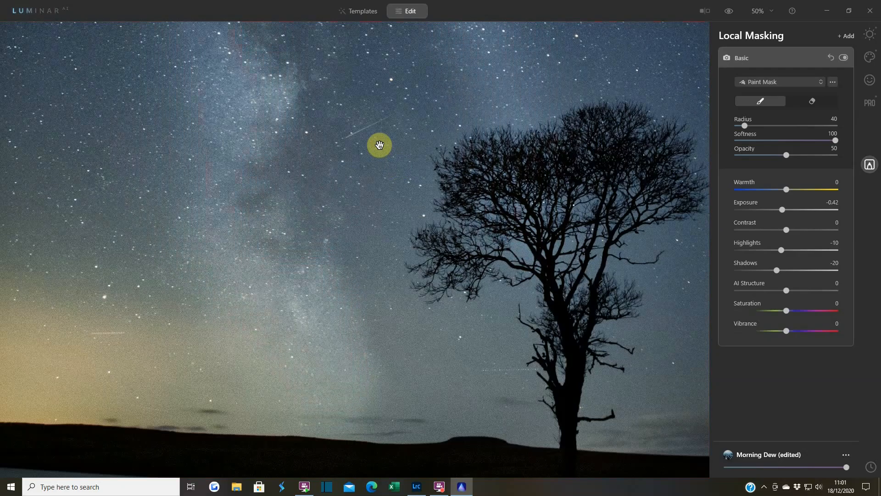
Step: Switch the brush to erase and remove mask from the brighter patches bordering the middle of the dark lane
{"action": "left_click_drag", "start_coordinate": [379, 145], "coordinate": [409, 234]}
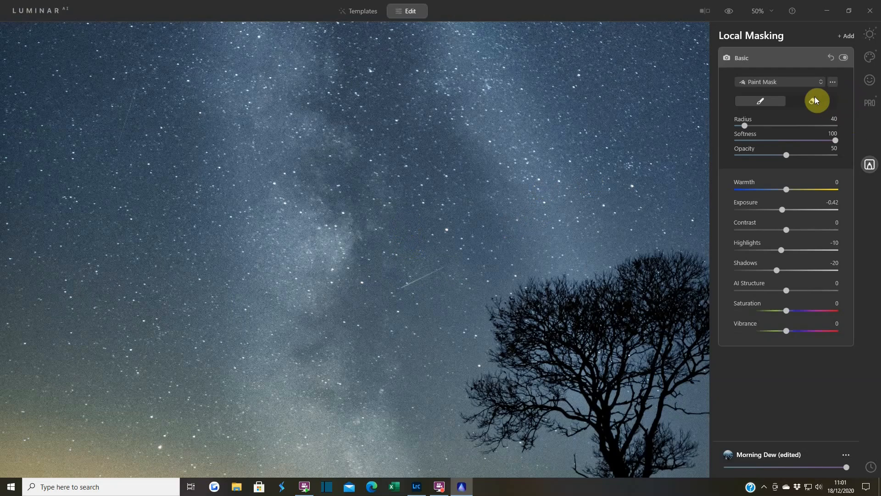
{"action": "mouse_move", "coordinate": [381, 193]}
{"action": "left_mouse_down"}
{"action": "mouse_move", "coordinate": [376, 183]}
{"action": "mouse_move", "coordinate": [386, 222]}
{"action": "left_mouse_up"}
{"action": "key", "text": "space"}
{"action": "mouse_move", "coordinate": [372, 87]}
{"action": "left_mouse_down"}
{"action": "mouse_move", "coordinate": [423, 306]}
{"action": "mouse_move", "coordinate": [445, 351]}
{"action": "left_mouse_up"}
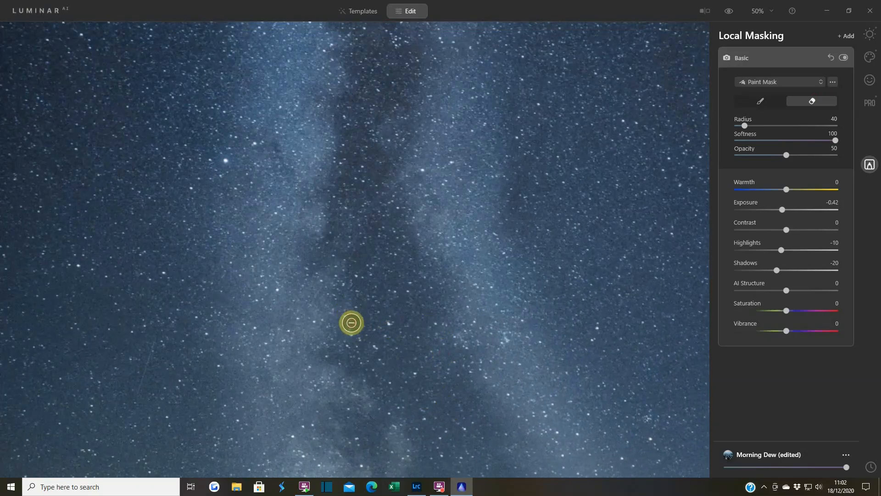
{"action": "mouse_move", "coordinate": [352, 323]}
{"action": "left_mouse_down"}
{"action": "mouse_move", "coordinate": [395, 283]}
{"action": "mouse_move", "coordinate": [404, 202]}
{"action": "mouse_move", "coordinate": [377, 145]}
{"action": "left_mouse_up"}
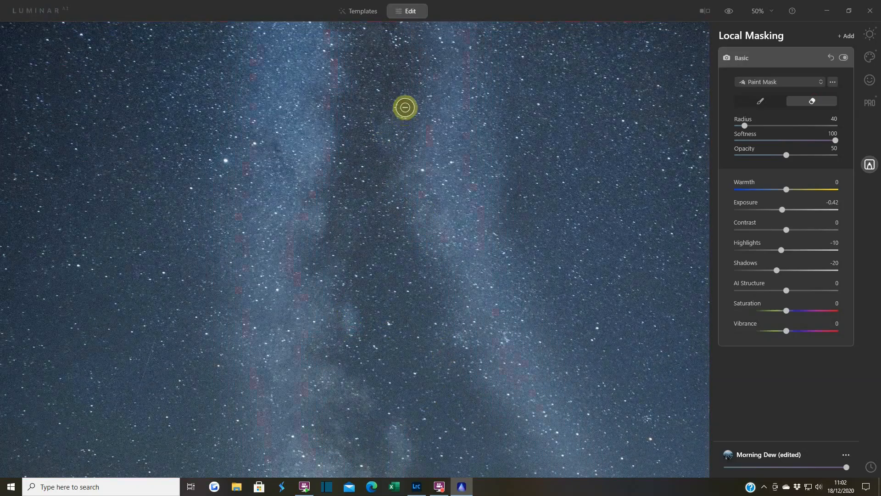
{"action": "mouse_move", "coordinate": [405, 107]}
{"action": "left_mouse_down"}
{"action": "mouse_move", "coordinate": [391, 133]}
{"action": "mouse_move", "coordinate": [401, 155]}
{"action": "mouse_move", "coordinate": [437, 87]}
{"action": "left_mouse_up"}
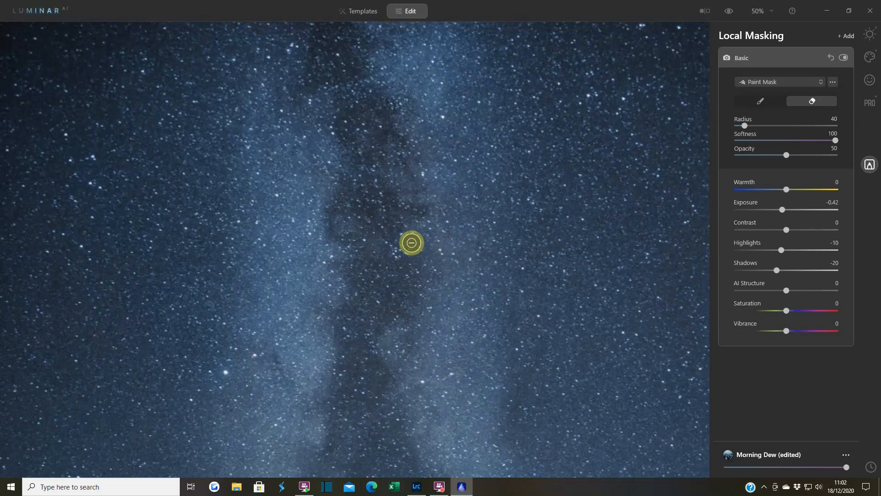
Step: Erase mask from the bright patches along the upper dark lane and fit the photo to the screen
{"action": "left_click_drag", "start_coordinate": [415, 191], "coordinate": [437, 202]}
{"action": "left_click_drag", "start_coordinate": [391, 168], "coordinate": [435, 205]}
{"action": "left_click_drag", "start_coordinate": [404, 128], "coordinate": [349, 216]}
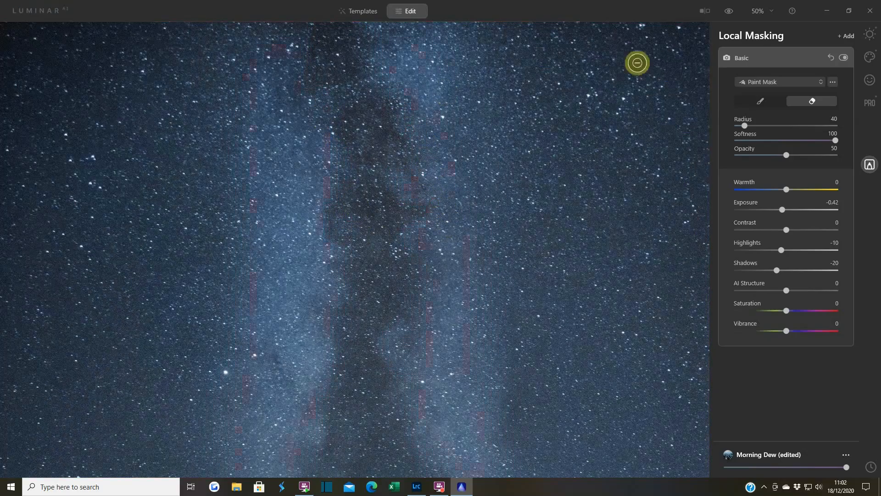
{"action": "left_click", "coordinate": [768, 12]}
{"action": "left_click", "coordinate": [775, 46]}
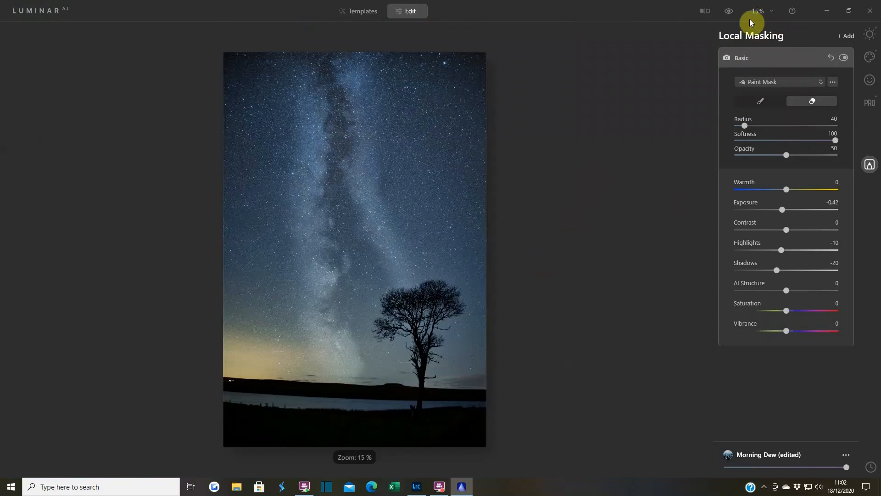
Step: Compare the edited photo with the original several times to examine the effect of the local mask
{"action": "left_click", "coordinate": [733, 17]}
{"action": "left_click", "coordinate": [733, 15]}
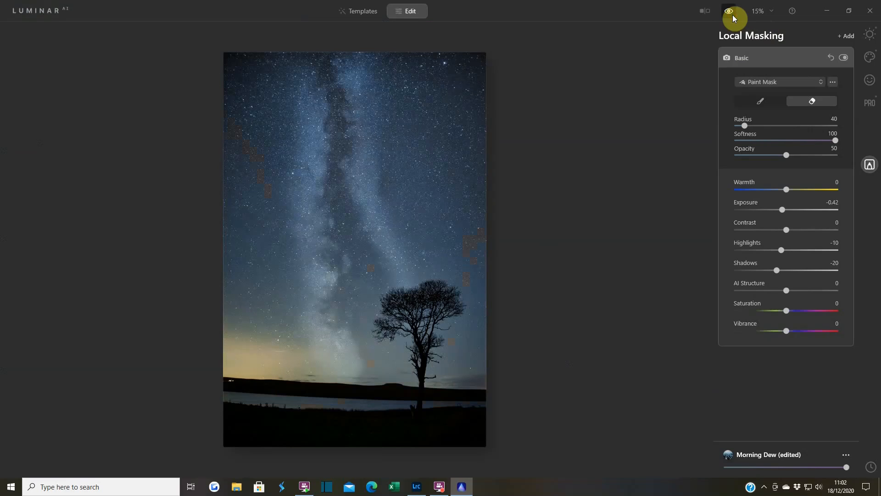
{"action": "left_click", "coordinate": [733, 15]}
{"action": "left_click", "coordinate": [733, 15]}
{"action": "left_click", "coordinate": [732, 15]}
{"action": "left_click", "coordinate": [733, 15]}
{"action": "left_click", "coordinate": [733, 14]}
{"action": "left_click", "coordinate": [733, 14]}
Step: Apply the Denoise tool from the Essentials group with Luminosity Denoise at 20
{"action": "left_click", "coordinate": [872, 37]}
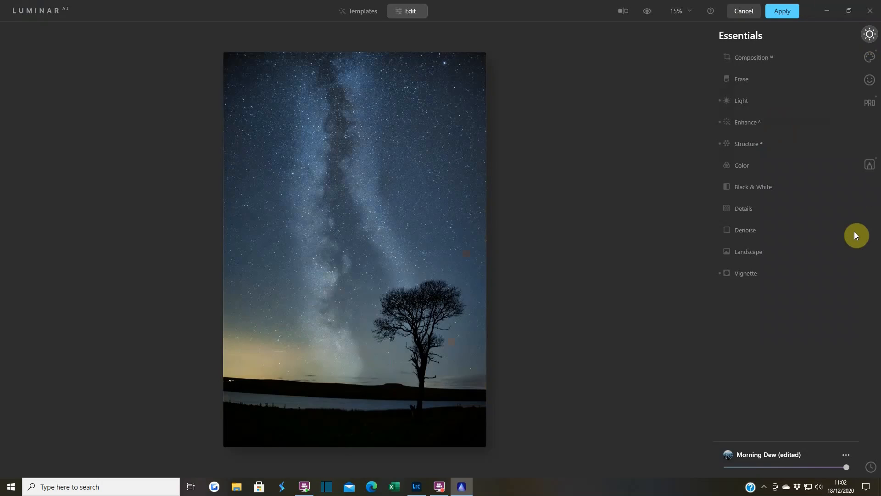
{"action": "left_click", "coordinate": [753, 231]}
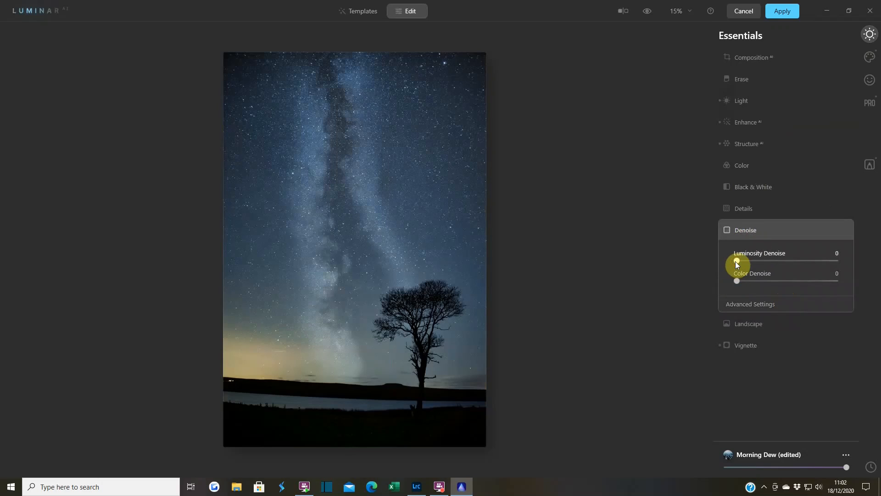
{"action": "left_click_drag", "start_coordinate": [736, 261], "coordinate": [739, 261]}
{"action": "left_click_drag", "start_coordinate": [745, 261], "coordinate": [747, 262]}
{"action": "left_click_drag", "start_coordinate": [755, 265], "coordinate": [756, 265]}
Step: At 100% zoom, set Color Denoise to 25 and Luminosity Denoise to 100
{"action": "left_click", "coordinate": [688, 10]}
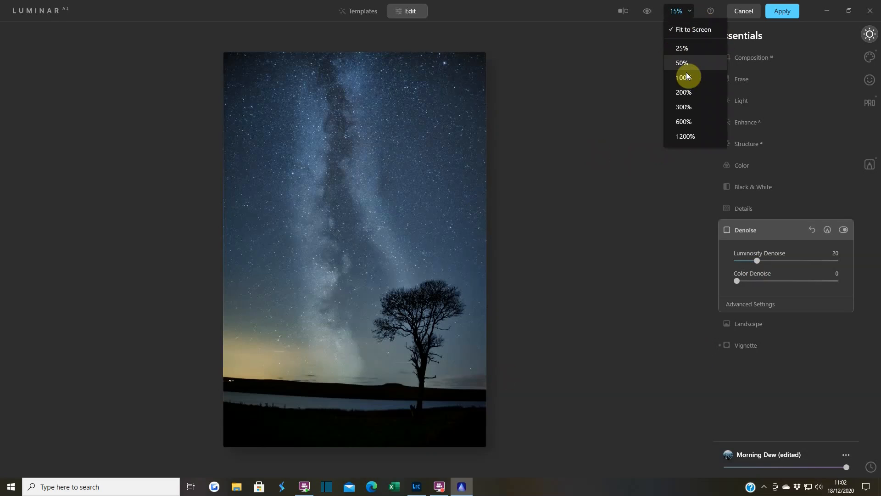
{"action": "left_click", "coordinate": [690, 79]}
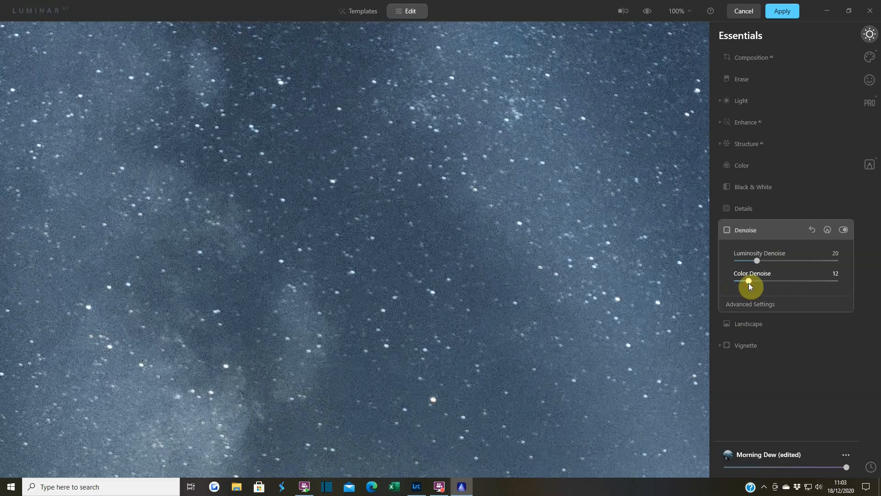
{"action": "left_click_drag", "start_coordinate": [750, 283], "coordinate": [761, 285]}
{"action": "left_click_drag", "start_coordinate": [756, 260], "coordinate": [873, 270]}
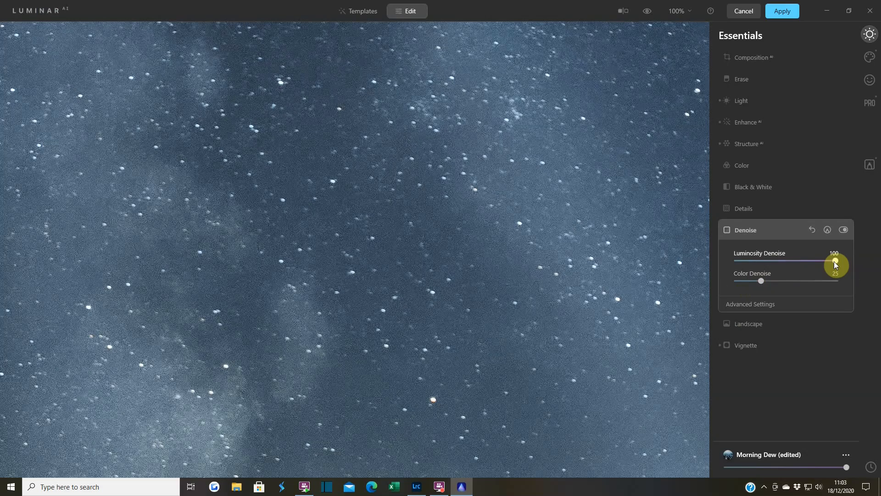
Step: Set the Denoise Boost to 100 in the advanced settings and fit the photo to the screen
{"action": "left_click", "coordinate": [736, 304]}
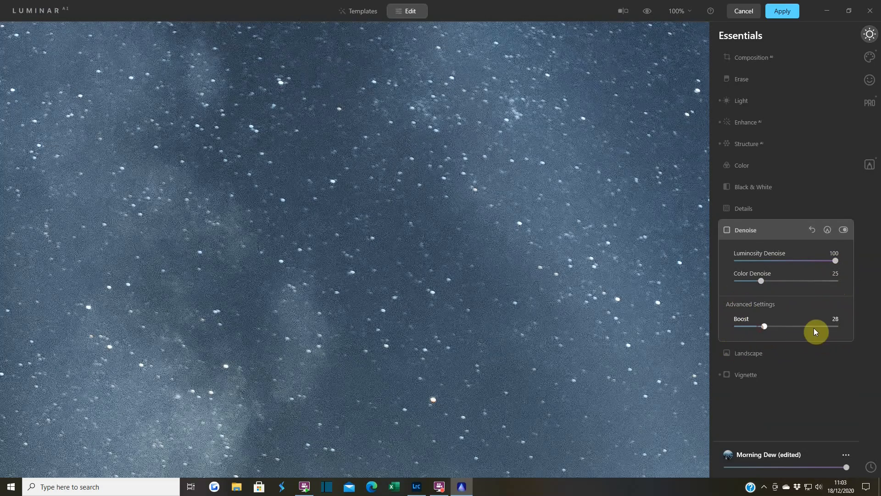
{"action": "left_click_drag", "start_coordinate": [814, 326], "coordinate": [850, 326]}
{"action": "left_click", "coordinate": [679, 12]}
{"action": "left_click", "coordinate": [684, 31]}
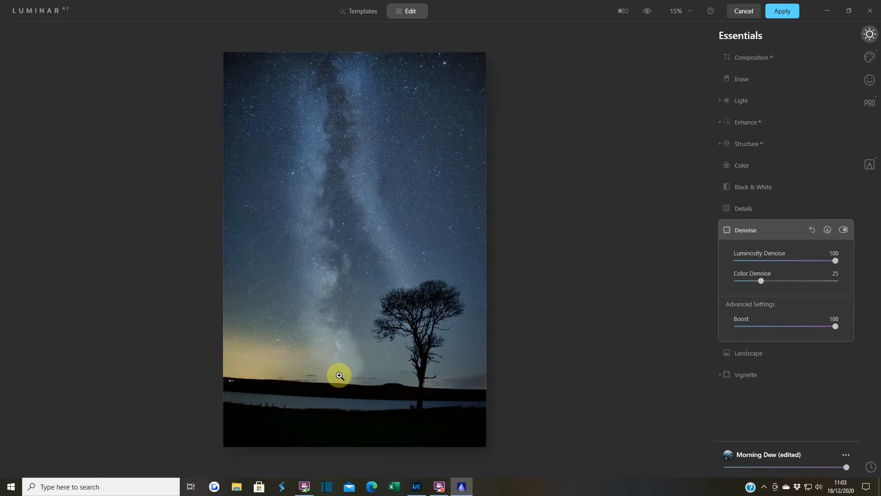
Step: Reopen the Basic local mask, enlarge the eraser radius to 112 and erase mask beside the upper left edge of the Milky Way
{"action": "left_click", "coordinate": [869, 57]}
{"action": "left_click", "coordinate": [873, 170]}
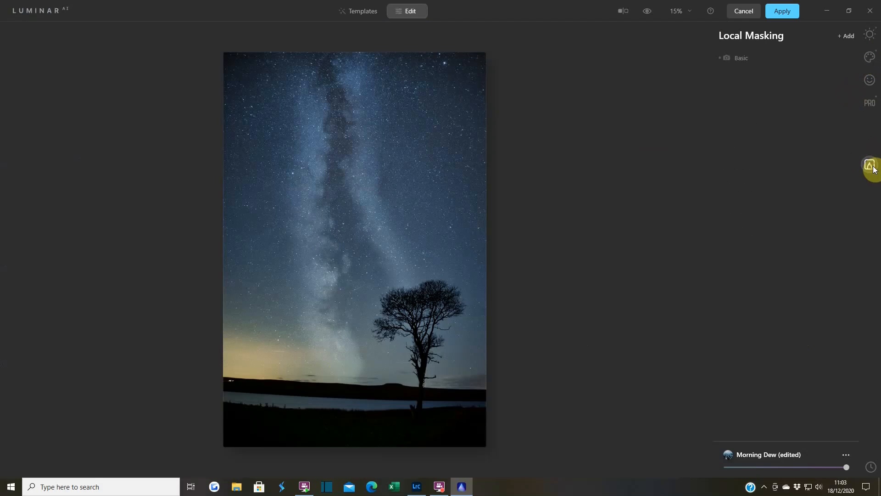
{"action": "left_click", "coordinate": [741, 64]}
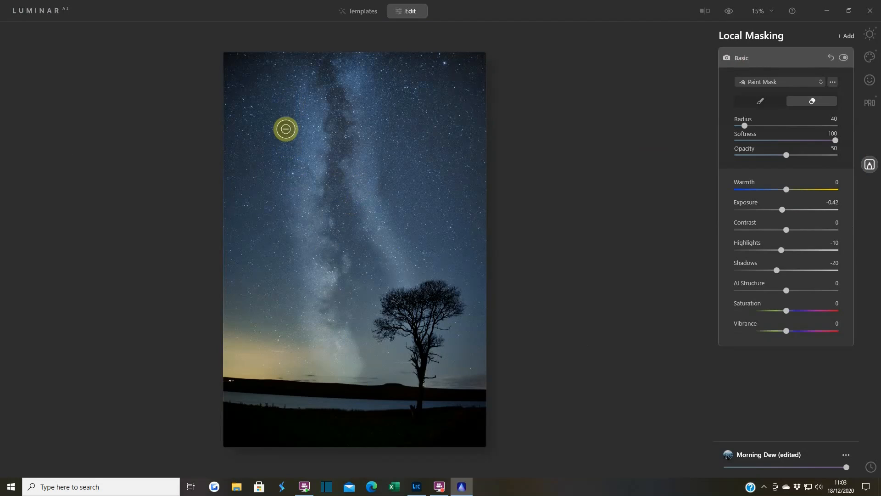
{"action": "scroll", "coordinate": [275, 176], "scroll_direction": "up", "scroll_amount": 7}
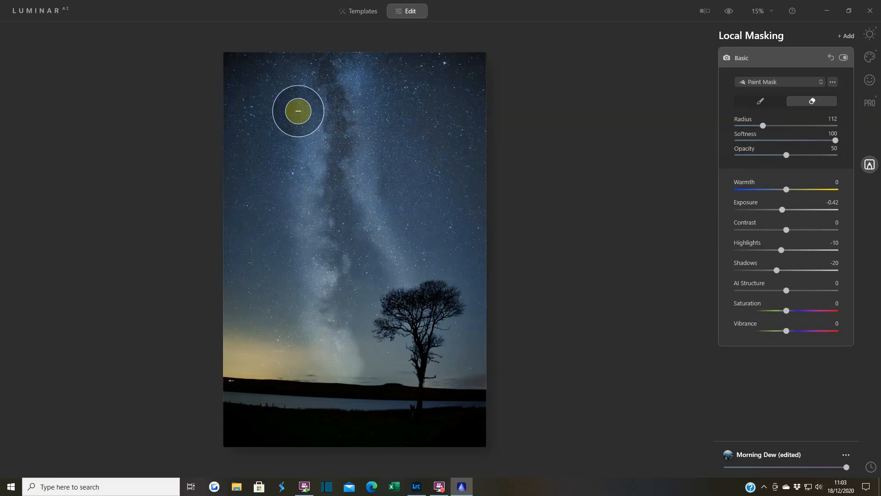
{"action": "mouse_move", "coordinate": [281, 97]}
{"action": "left_mouse_down"}
{"action": "mouse_move", "coordinate": [299, 148]}
{"action": "mouse_move", "coordinate": [298, 179]}
{"action": "left_mouse_up"}
Step: Switch the brush to painting, cover the sky along both outer sides of the Milky Way with mask, and compare with the original
{"action": "left_click", "coordinate": [740, 101]}
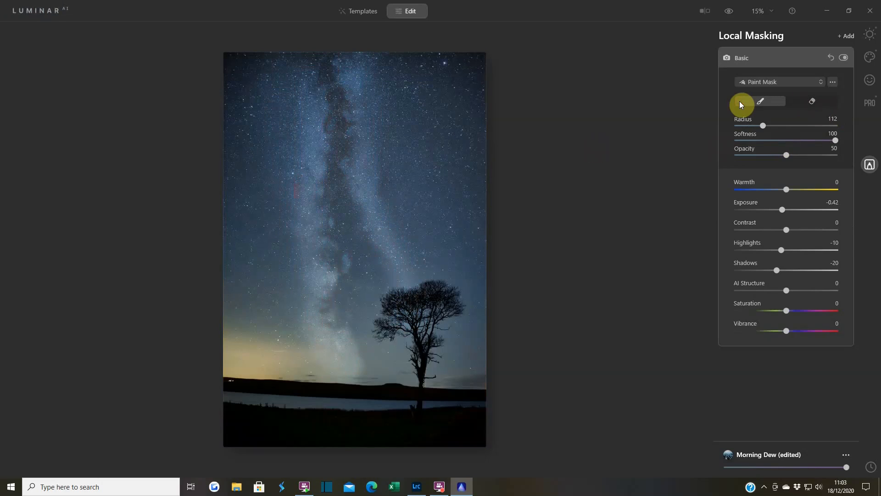
{"action": "mouse_move", "coordinate": [290, 85]}
{"action": "left_mouse_down"}
{"action": "mouse_move", "coordinate": [291, 186]}
{"action": "mouse_move", "coordinate": [280, 206]}
{"action": "mouse_move", "coordinate": [291, 319]}
{"action": "mouse_move", "coordinate": [307, 353]}
{"action": "mouse_move", "coordinate": [376, 397]}
{"action": "mouse_move", "coordinate": [255, 390]}
{"action": "left_mouse_up"}
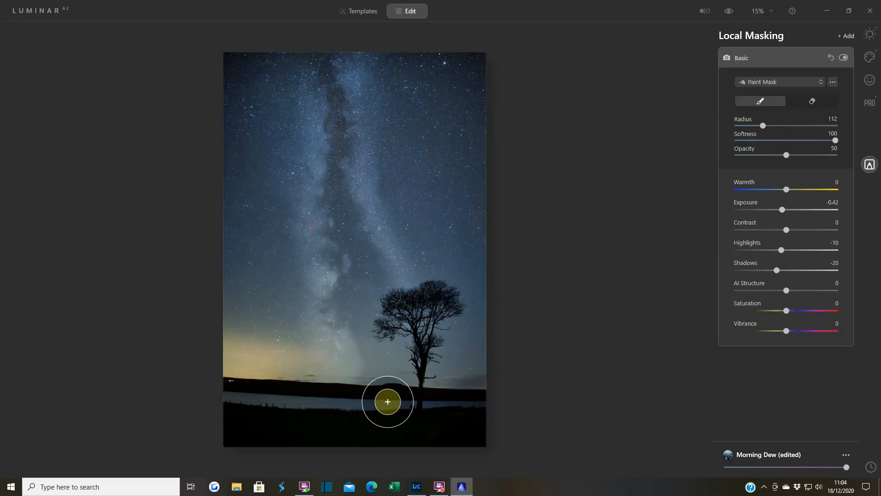
{"action": "mouse_move", "coordinate": [491, 335]}
{"action": "left_mouse_down"}
{"action": "mouse_move", "coordinate": [461, 274]}
{"action": "mouse_move", "coordinate": [417, 240]}
{"action": "mouse_move", "coordinate": [388, 177]}
{"action": "mouse_move", "coordinate": [378, 93]}
{"action": "mouse_move", "coordinate": [459, 213]}
{"action": "left_mouse_up"}
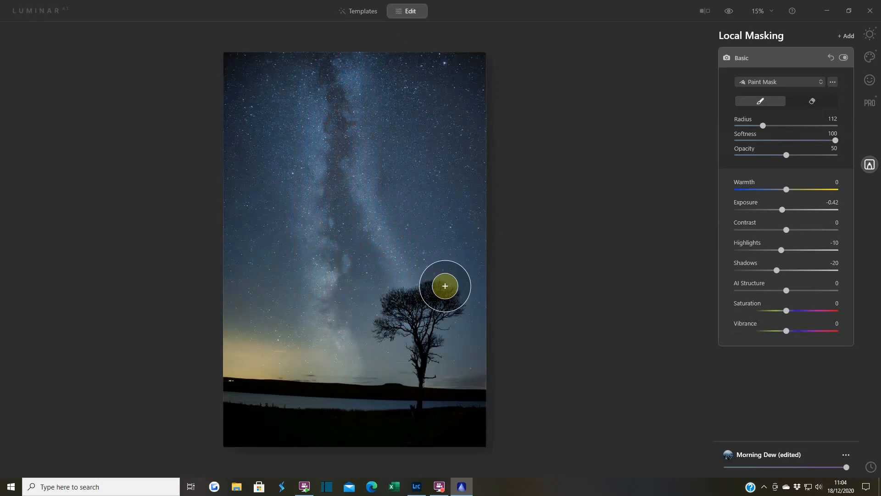
{"action": "mouse_move", "coordinate": [444, 268]}
{"action": "left_mouse_down"}
{"action": "mouse_move", "coordinate": [401, 211]}
{"action": "mouse_move", "coordinate": [381, 202]}
{"action": "left_mouse_up"}
{"action": "left_click_drag", "start_coordinate": [283, 153], "coordinate": [291, 120]}
{"action": "left_click_drag", "start_coordinate": [248, 297], "coordinate": [410, 429]}
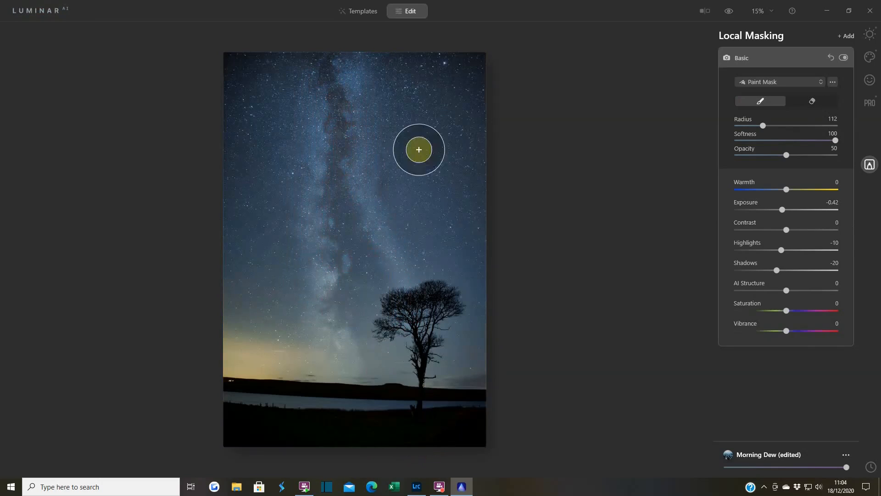
{"action": "mouse_move", "coordinate": [419, 150]}
{"action": "left_mouse_down"}
{"action": "mouse_move", "coordinate": [446, 177]}
{"action": "mouse_move", "coordinate": [448, 273]}
{"action": "left_mouse_up"}
{"action": "key", "text": "c"}
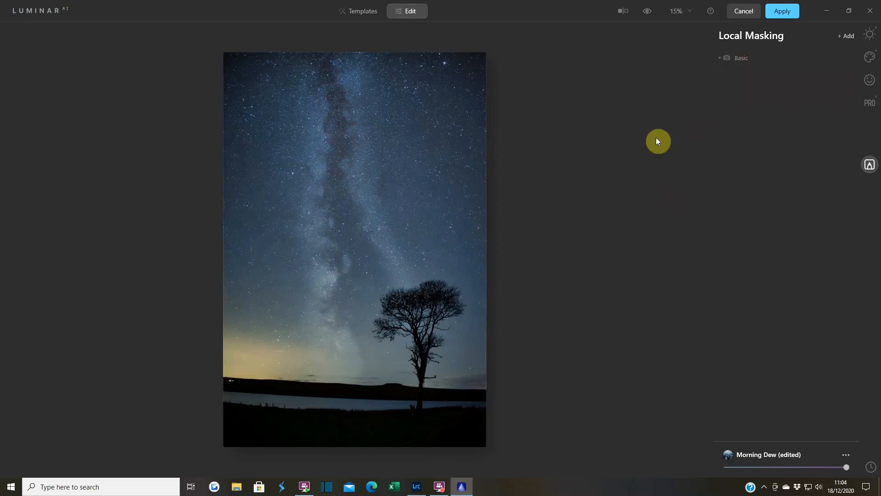
{"action": "left_click", "coordinate": [647, 12]}
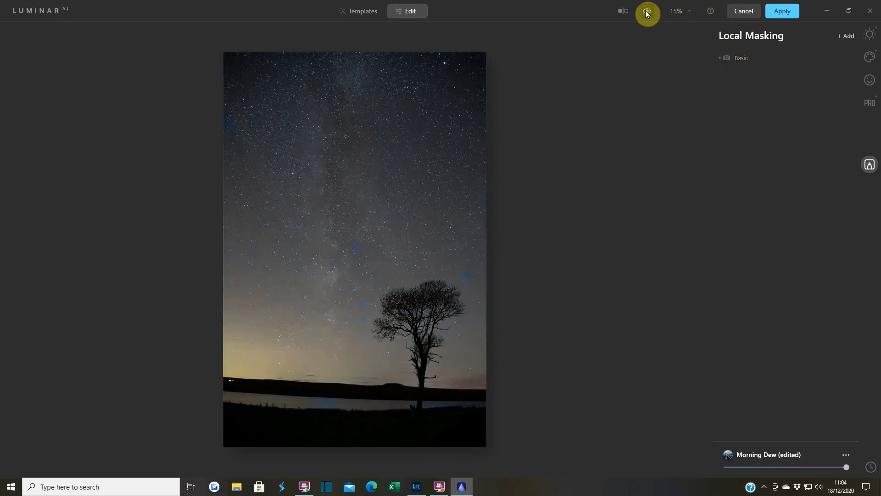
{"action": "left_click", "coordinate": [647, 13]}
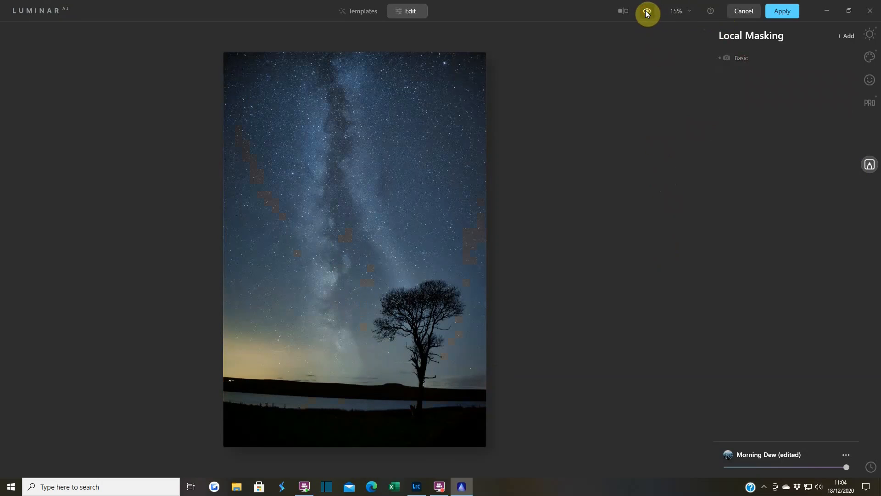
{"action": "left_click", "coordinate": [647, 12]}
Step: In the Essentials Details tool, set Small Details to 9 and Sharpen to 8, and compare the photo with the original
{"action": "left_click", "coordinate": [870, 34]}
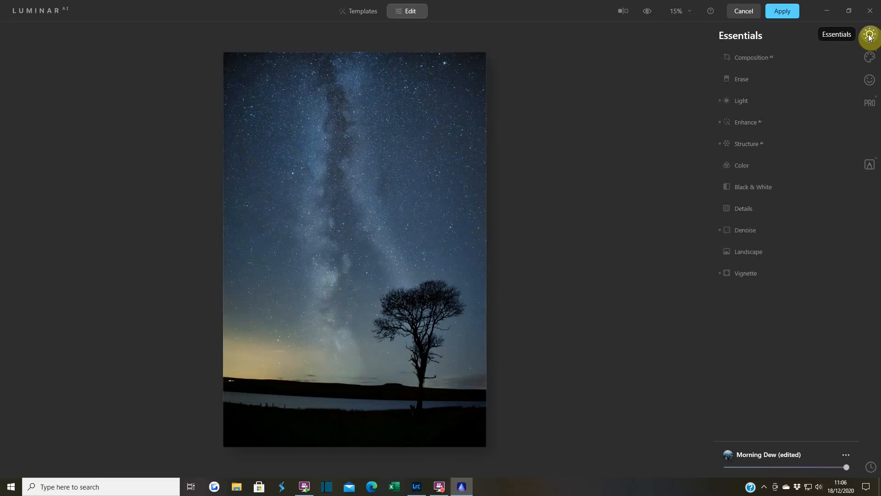
{"action": "left_click", "coordinate": [745, 209]}
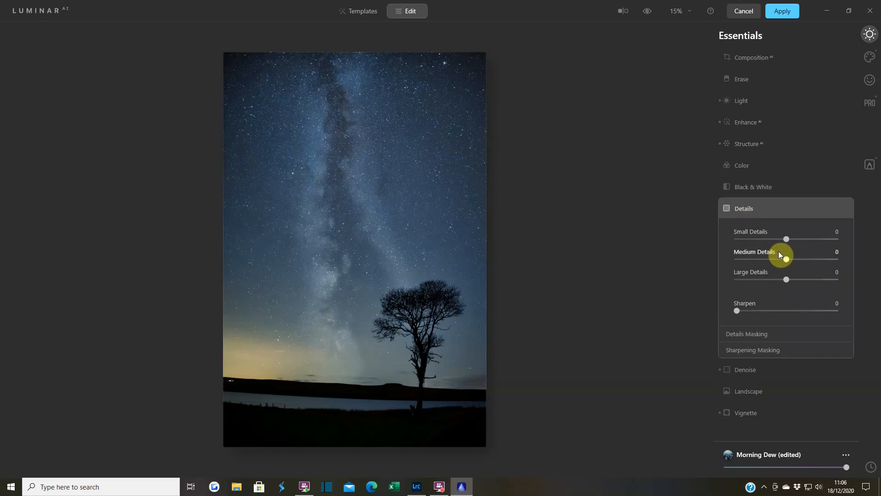
{"action": "left_click_drag", "start_coordinate": [788, 239], "coordinate": [792, 240]}
{"action": "left_click", "coordinate": [644, 14]}
{"action": "left_click", "coordinate": [644, 13]}
{"action": "left_click", "coordinate": [645, 13]}
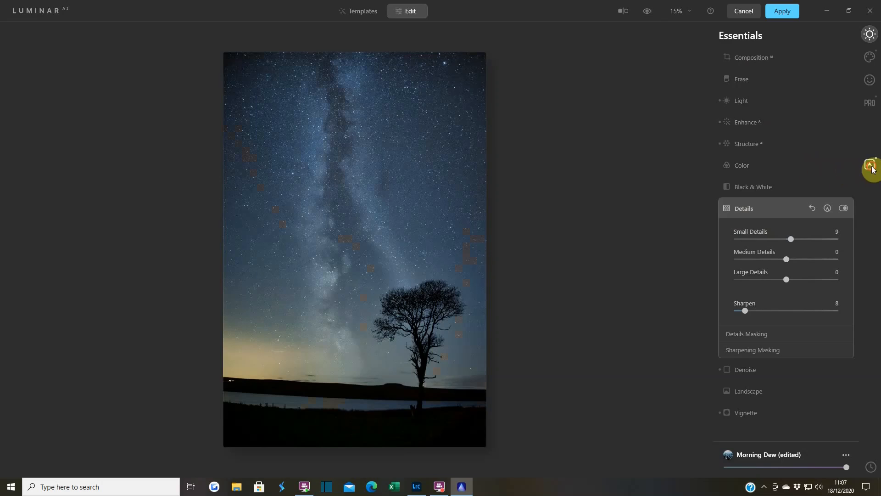
Step: Reopen the Basic local mask, paint more mask over the sky just outside the Milky Way's right edge, and compare with the original
{"action": "left_click", "coordinate": [871, 165]}
{"action": "left_click", "coordinate": [737, 57]}
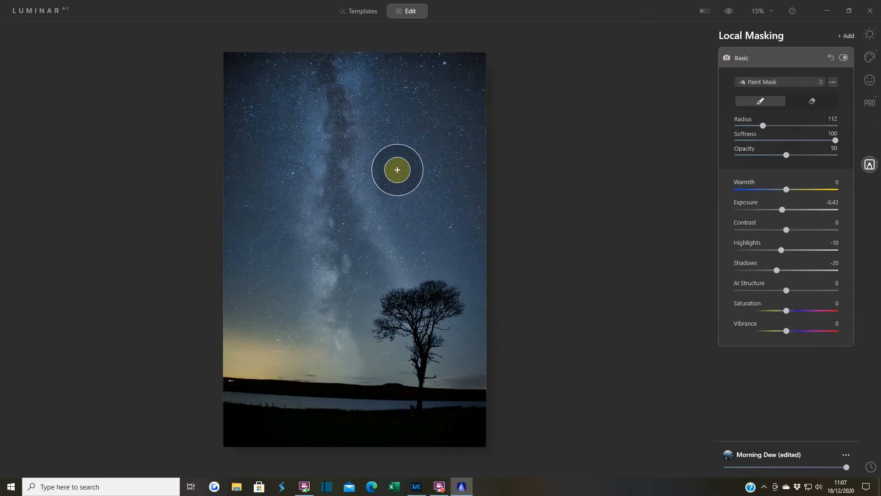
{"action": "left_click_drag", "start_coordinate": [397, 200], "coordinate": [404, 225]}
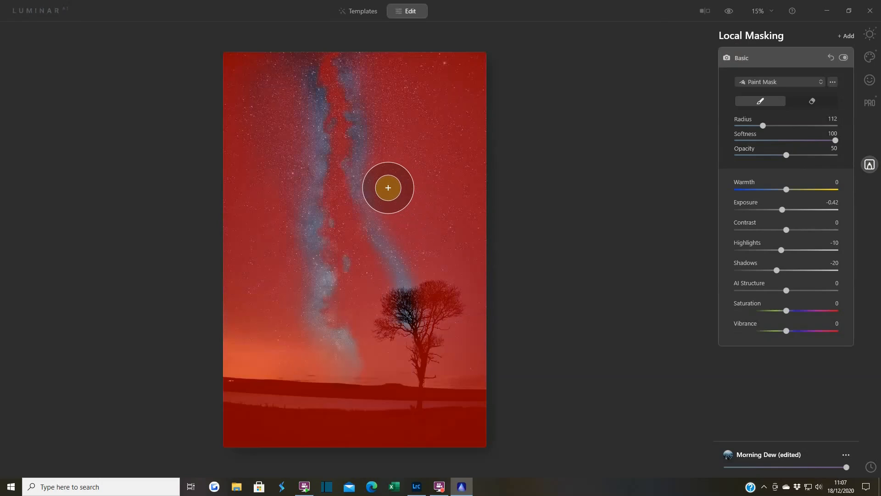
{"action": "left_click", "coordinate": [732, 13]}
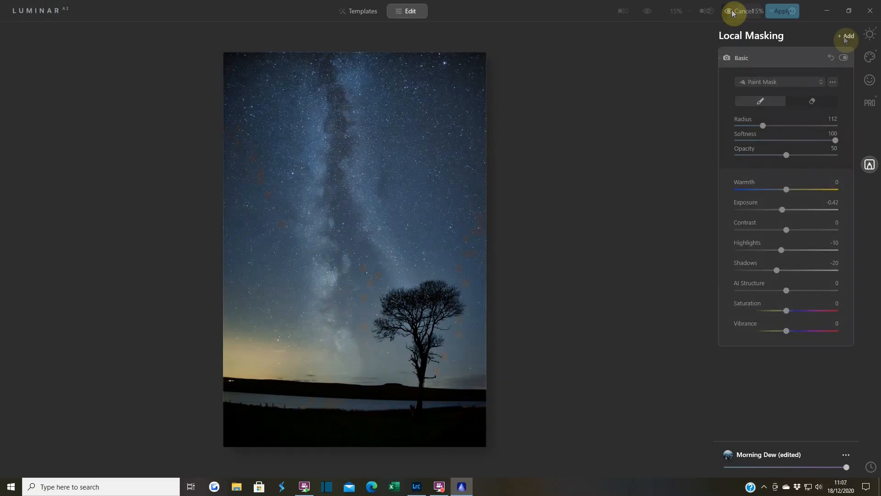
Step: Add a second Basic local mask, turn on its mask display and enlarge the brush radius to 148
{"action": "left_click", "coordinate": [846, 36]}
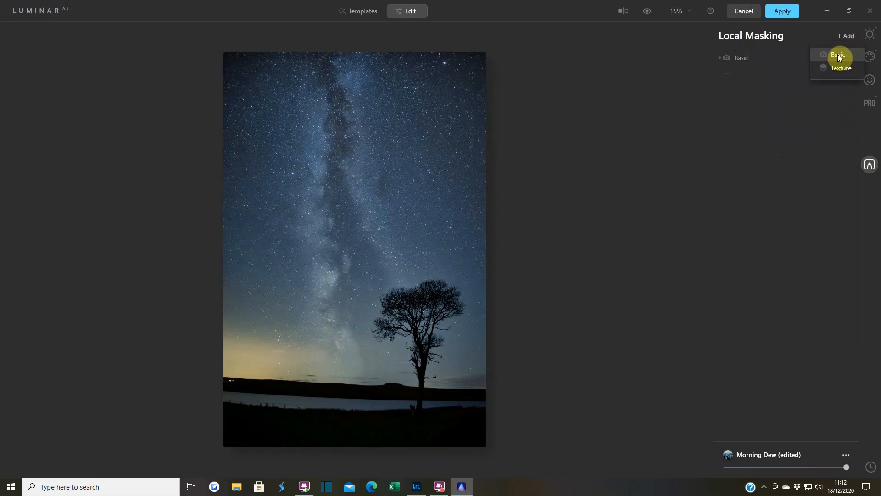
{"action": "left_click", "coordinate": [838, 54]}
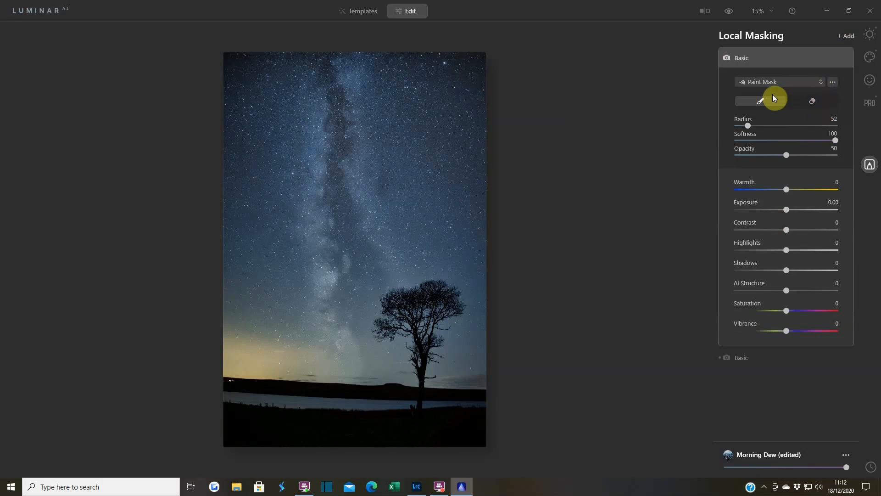
{"action": "left_click", "coordinate": [833, 81]}
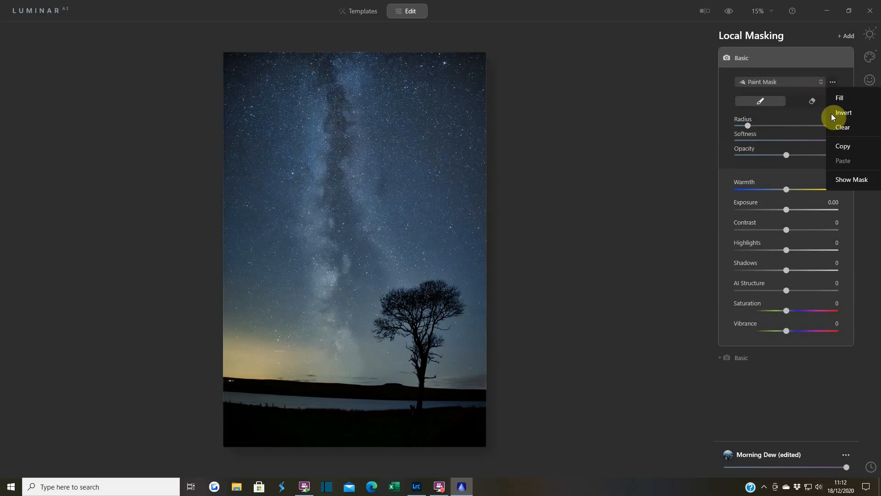
{"action": "left_click", "coordinate": [842, 183]}
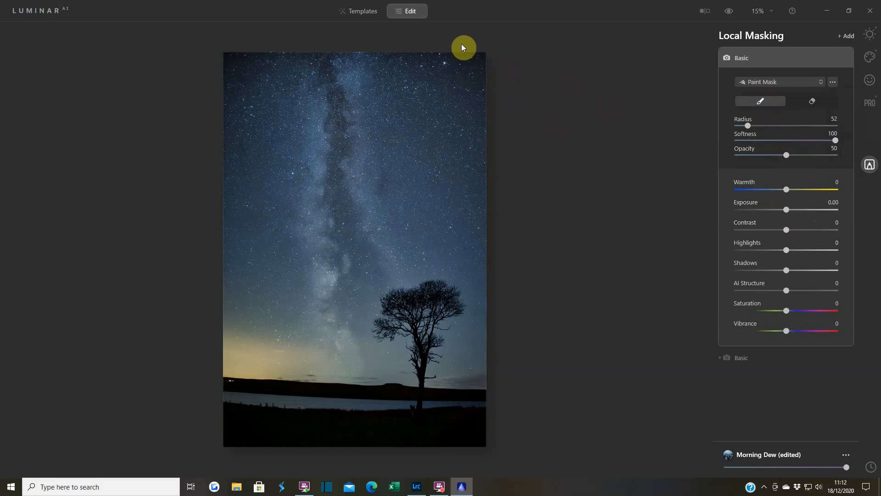
{"action": "key", "text": "bracketright"}
{"action": "key", "text": "bracketright"}
{"action": "key", "text": "bracketright"}
{"action": "key", "text": "bracketright"}
{"action": "key", "text": "bracketright"}
{"action": "key", "text": "bracketright"}
{"action": "key", "text": "bracketright"}
{"action": "key", "text": "bracketright"}
{"action": "key", "text": "bracketright"}
{"action": "key", "text": "bracketright"}
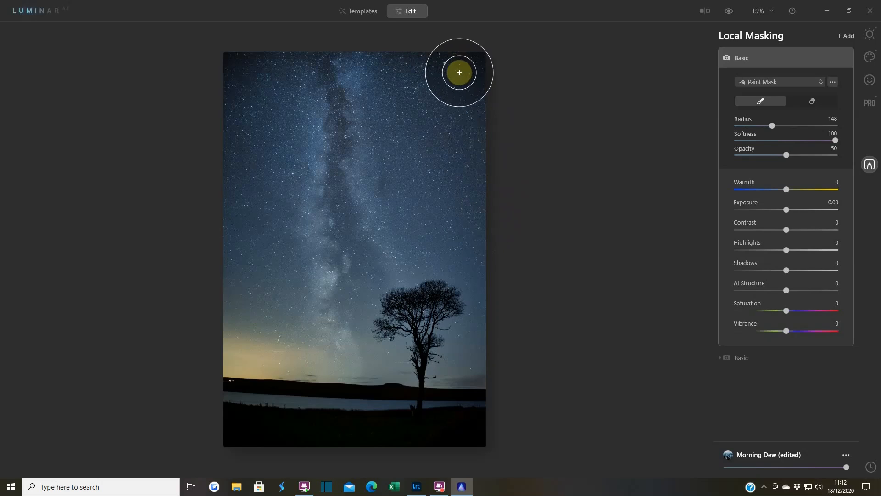
Step: Paint the new mask around the photo's borders, covering both upper corners, the outer sides of the sky and the dark foreground
{"action": "mouse_move", "coordinate": [476, 61]}
{"action": "left_mouse_down"}
{"action": "mouse_move", "coordinate": [487, 188]}
{"action": "mouse_move", "coordinate": [469, 110]}
{"action": "mouse_move", "coordinate": [442, 58]}
{"action": "mouse_move", "coordinate": [483, 53]}
{"action": "mouse_move", "coordinate": [443, 55]}
{"action": "mouse_move", "coordinate": [483, 130]}
{"action": "mouse_move", "coordinate": [497, 220]}
{"action": "mouse_move", "coordinate": [491, 170]}
{"action": "mouse_move", "coordinate": [522, 231]}
{"action": "left_mouse_up"}
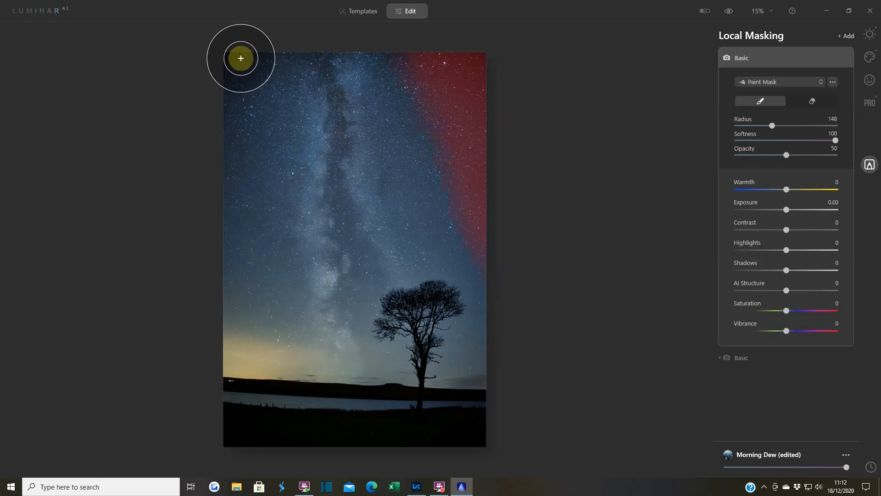
{"action": "mouse_move", "coordinate": [238, 57]}
{"action": "left_mouse_down"}
{"action": "mouse_move", "coordinate": [214, 87]}
{"action": "mouse_move", "coordinate": [239, 62]}
{"action": "mouse_move", "coordinate": [198, 346]}
{"action": "mouse_move", "coordinate": [203, 256]}
{"action": "mouse_move", "coordinate": [237, 426]}
{"action": "mouse_move", "coordinate": [239, 407]}
{"action": "mouse_move", "coordinate": [324, 424]}
{"action": "mouse_move", "coordinate": [469, 429]}
{"action": "mouse_move", "coordinate": [252, 429]}
{"action": "mouse_move", "coordinate": [499, 434]}
{"action": "left_mouse_up"}
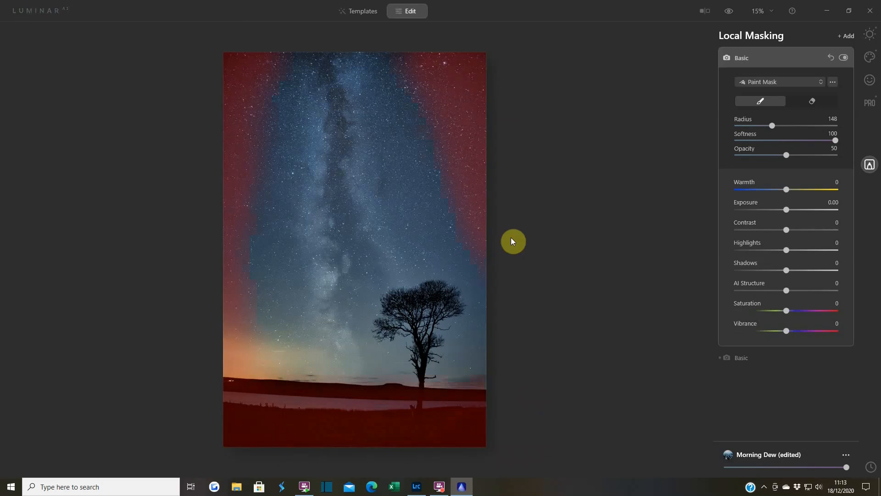
{"action": "left_click_drag", "start_coordinate": [478, 205], "coordinate": [499, 377]}
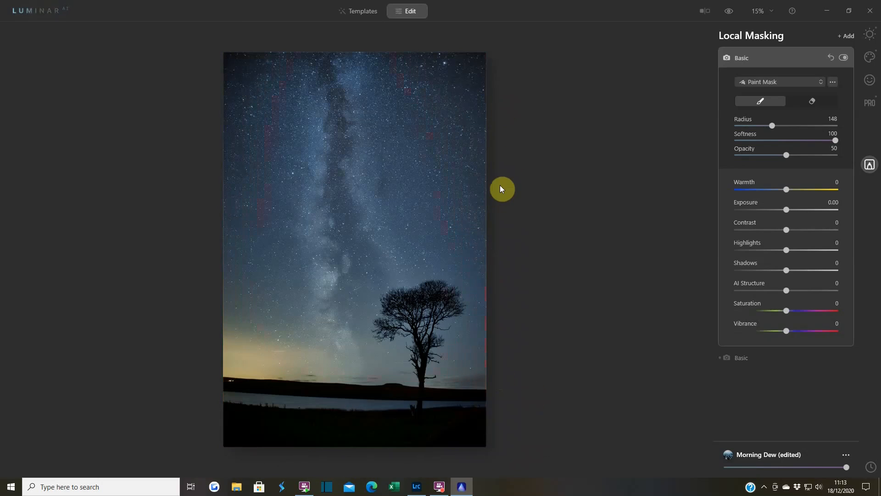
{"action": "mouse_move", "coordinate": [481, 209]}
{"action": "left_mouse_down"}
{"action": "mouse_move", "coordinate": [467, 75]}
{"action": "mouse_move", "coordinate": [469, 111]}
{"action": "mouse_move", "coordinate": [494, 69]}
{"action": "left_mouse_up"}
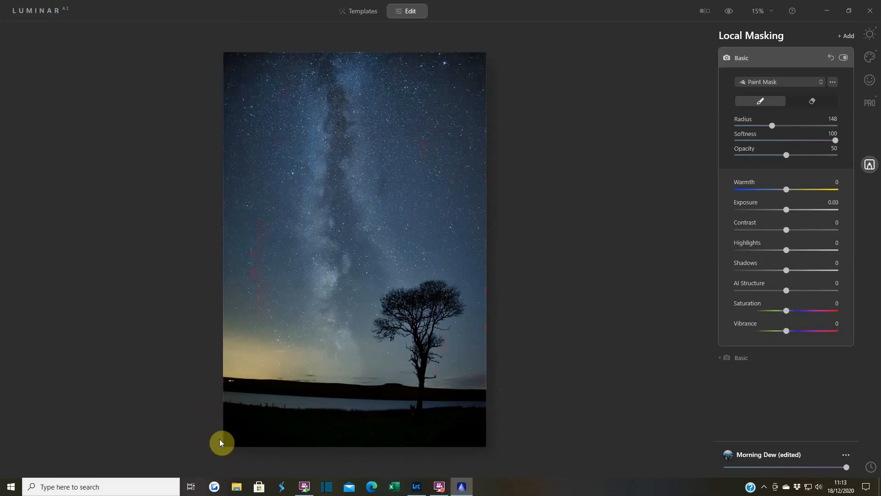
{"action": "mouse_move", "coordinate": [236, 445]}
{"action": "left_mouse_down"}
{"action": "mouse_move", "coordinate": [228, 429]}
{"action": "mouse_move", "coordinate": [265, 452]}
{"action": "mouse_move", "coordinate": [256, 445]}
{"action": "mouse_move", "coordinate": [404, 450]}
{"action": "left_mouse_up"}
{"action": "mouse_move", "coordinate": [456, 437]}
{"action": "left_mouse_down"}
{"action": "mouse_move", "coordinate": [505, 405]}
{"action": "mouse_move", "coordinate": [430, 445]}
{"action": "mouse_move", "coordinate": [588, 339]}
{"action": "left_mouse_up"}
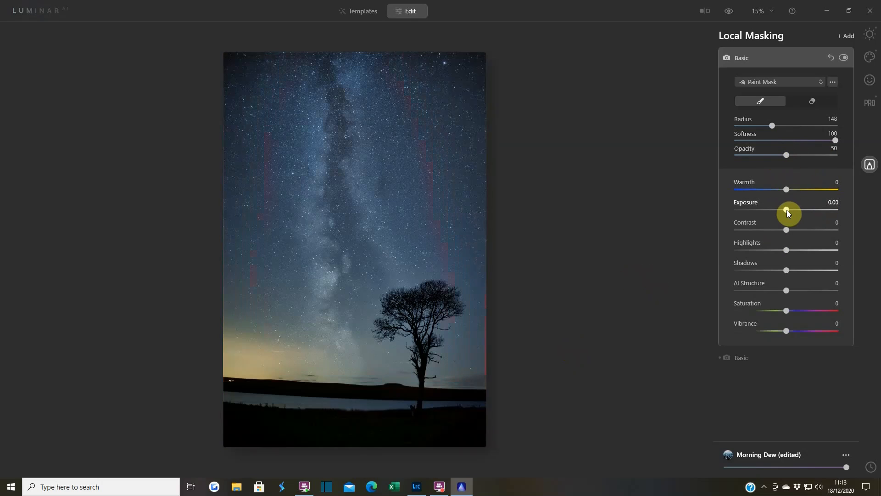
Step: Darken the masked borders by setting Exposure to -1.30, Contrast to -9 and Shadows to -18
{"action": "left_click_drag", "start_coordinate": [787, 210], "coordinate": [774, 211]}
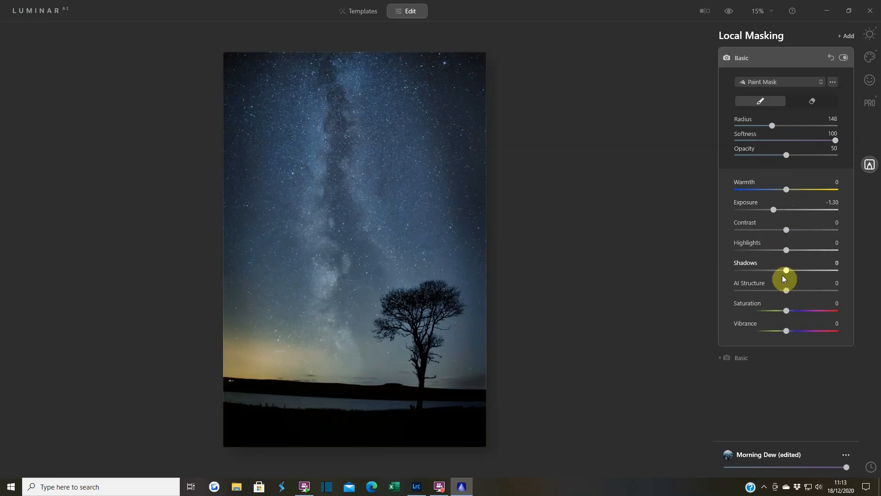
{"action": "left_click_drag", "start_coordinate": [786, 230], "coordinate": [781, 230]}
{"action": "left_click_drag", "start_coordinate": [786, 271], "coordinate": [779, 272]}
Step: Compare the edited photo with the original several times to examine the overall effect of the edits
{"action": "left_click", "coordinate": [731, 15]}
{"action": "left_click", "coordinate": [731, 15]}
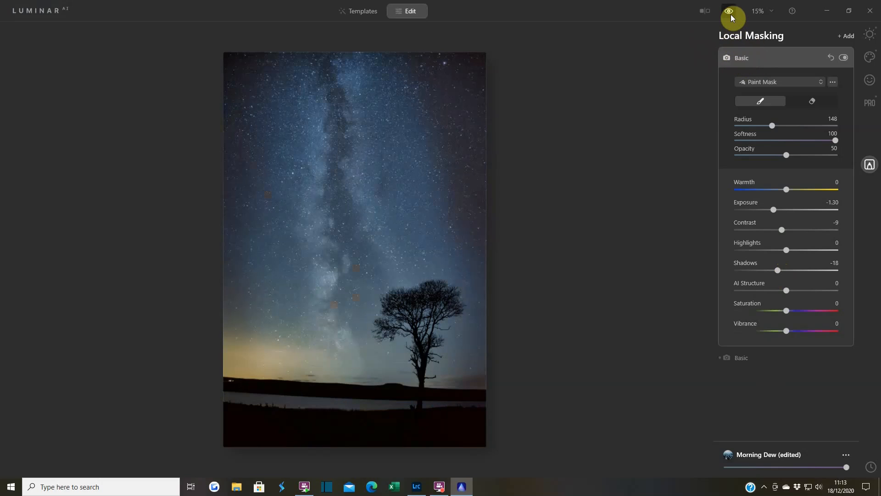
{"action": "left_click", "coordinate": [731, 15]}
{"action": "left_click", "coordinate": [731, 15]}
{"action": "left_click", "coordinate": [731, 15]}
{"action": "left_click", "coordinate": [731, 15]}
{"action": "left_click", "coordinate": [731, 15]}
{"action": "left_click", "coordinate": [731, 14]}
{"action": "left_click", "coordinate": [731, 15]}
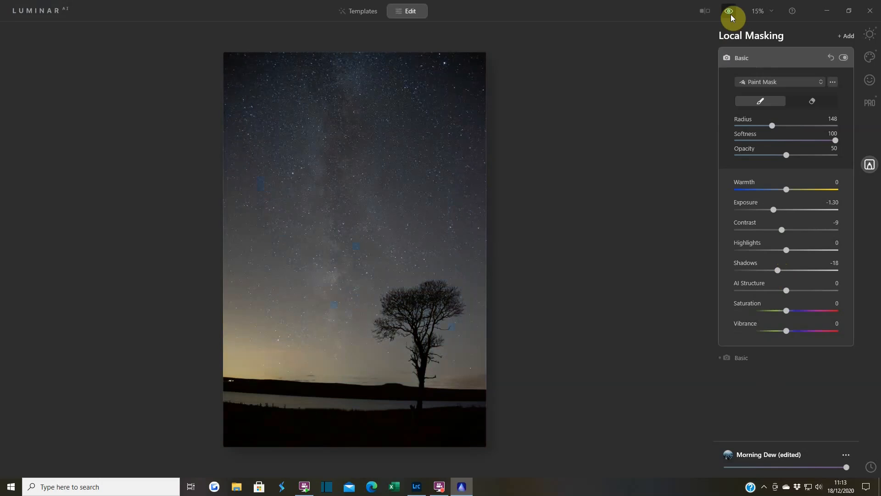
{"action": "left_click", "coordinate": [731, 15]}
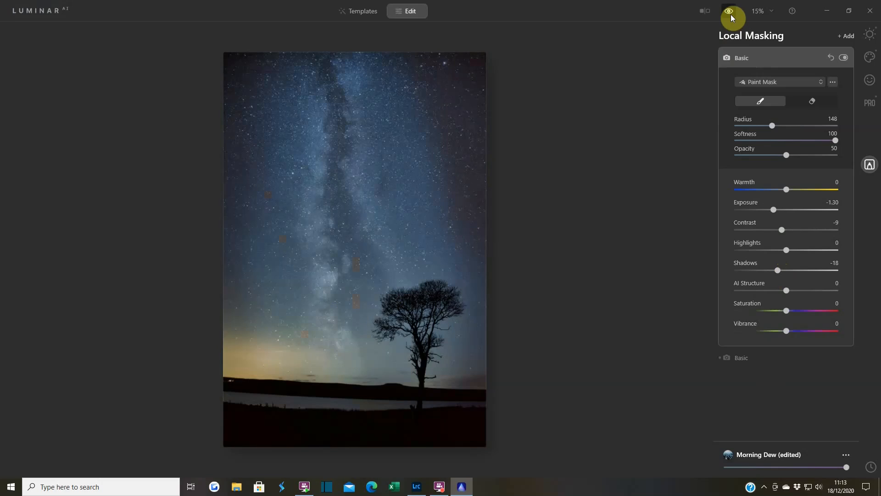
{"action": "left_click", "coordinate": [731, 14]}
{"action": "left_click", "coordinate": [731, 15]}
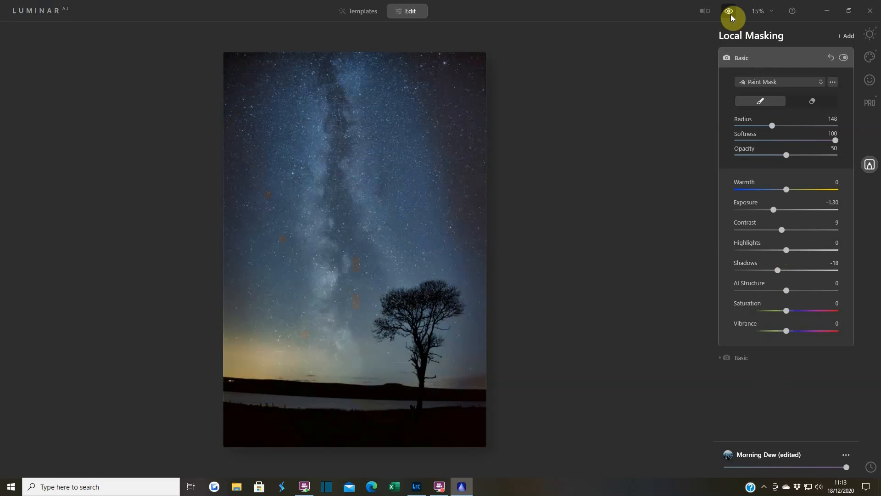